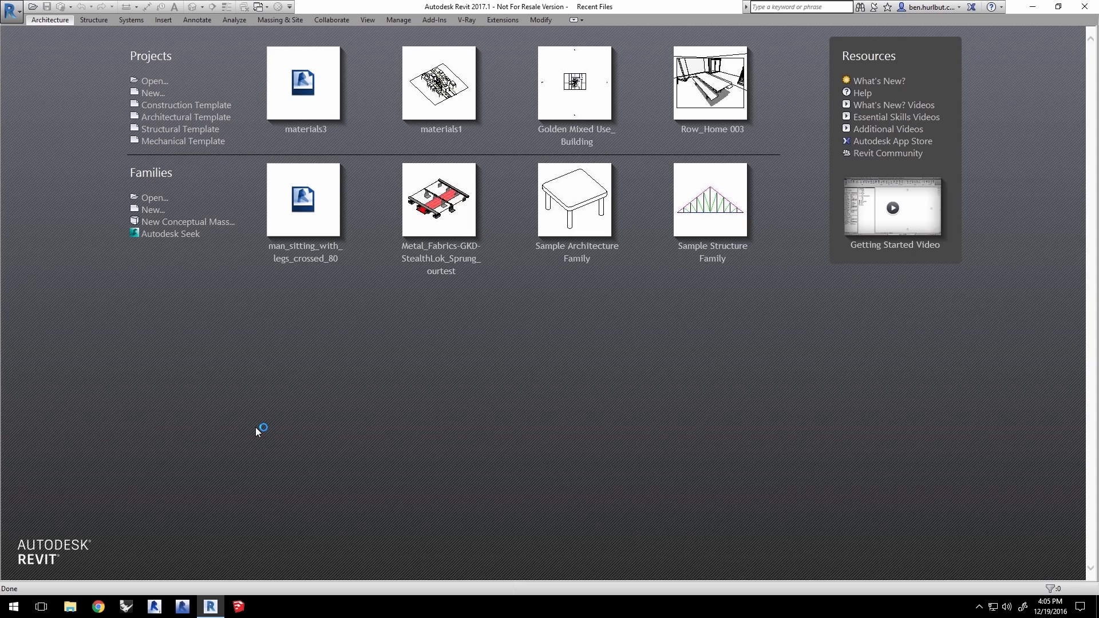
# - Open the project file materials3.rvt from the materials3 folder
pyautogui.click(163, 81)
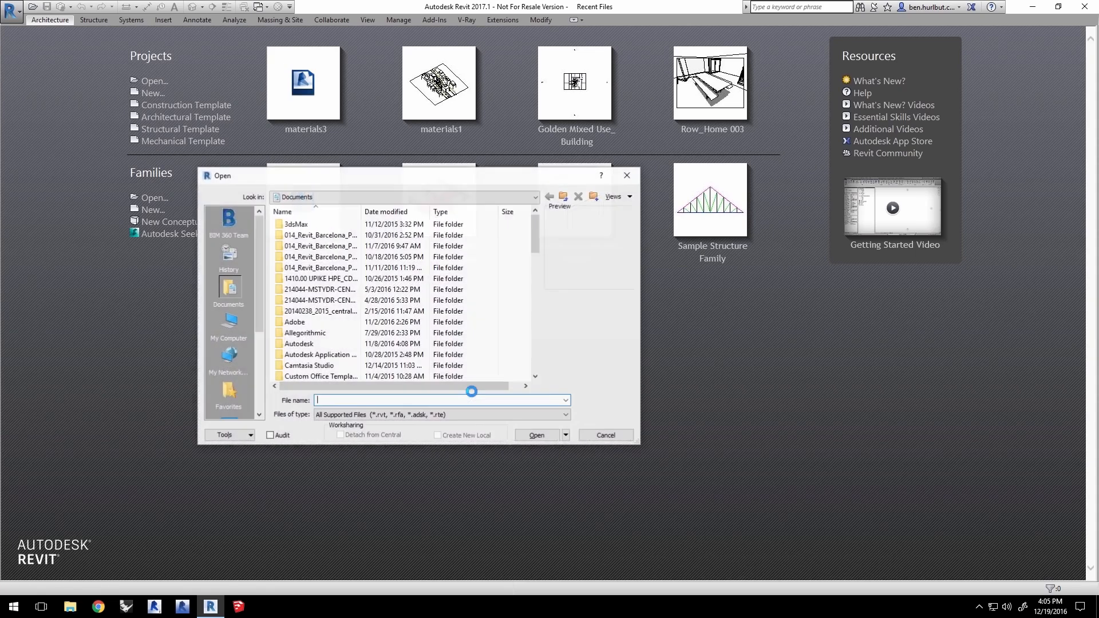
pyautogui.click(303, 224)
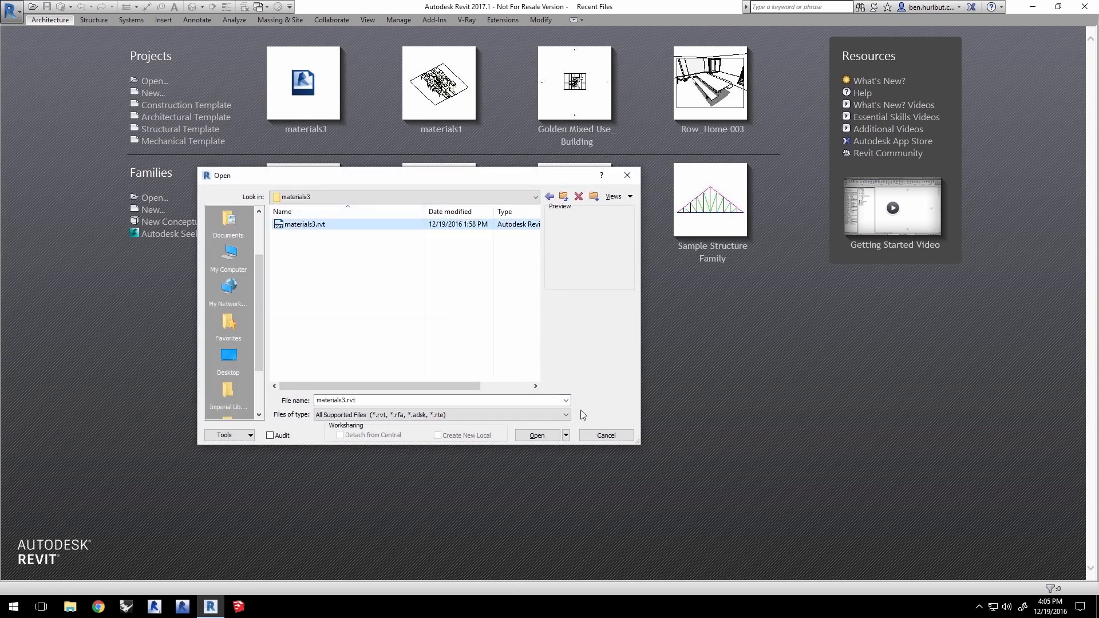
pyautogui.click(545, 437)
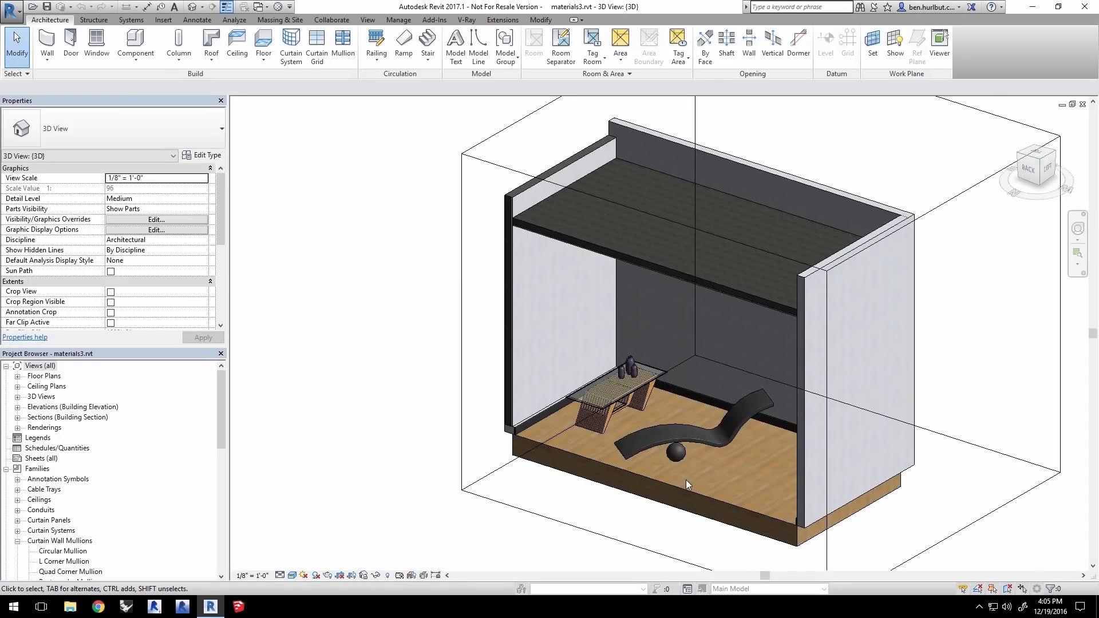
# - Load the V-Ray sharing settings from materials3.xml and import the selected settings into the project
pyautogui.click(467, 20)
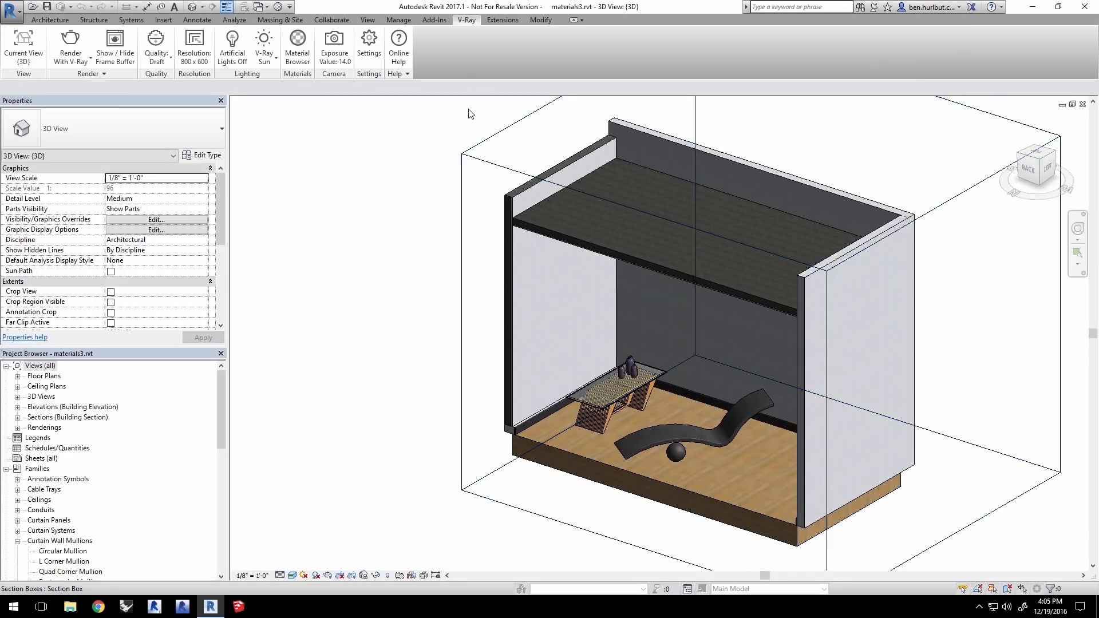
pyautogui.click(367, 52)
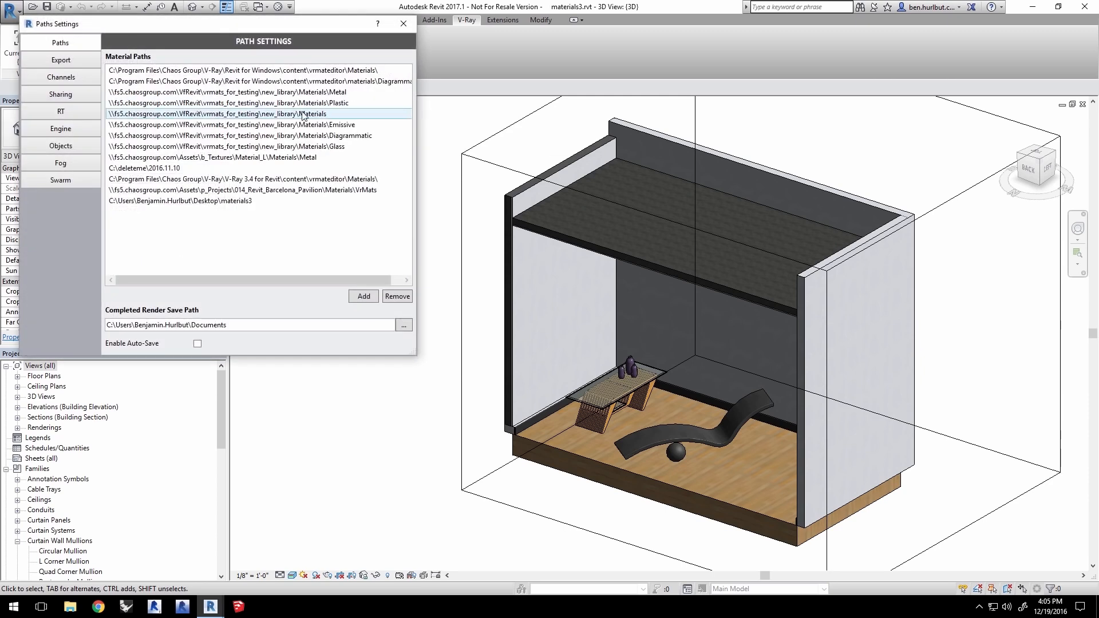
pyautogui.click(79, 95)
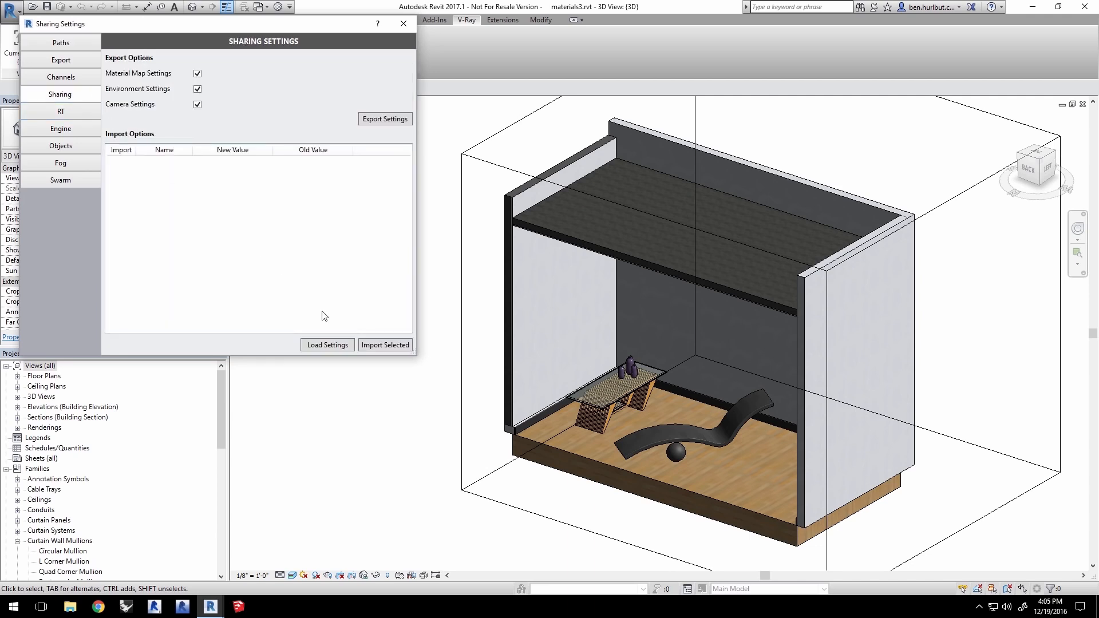
pyautogui.click(327, 345)
pyautogui.click(139, 126)
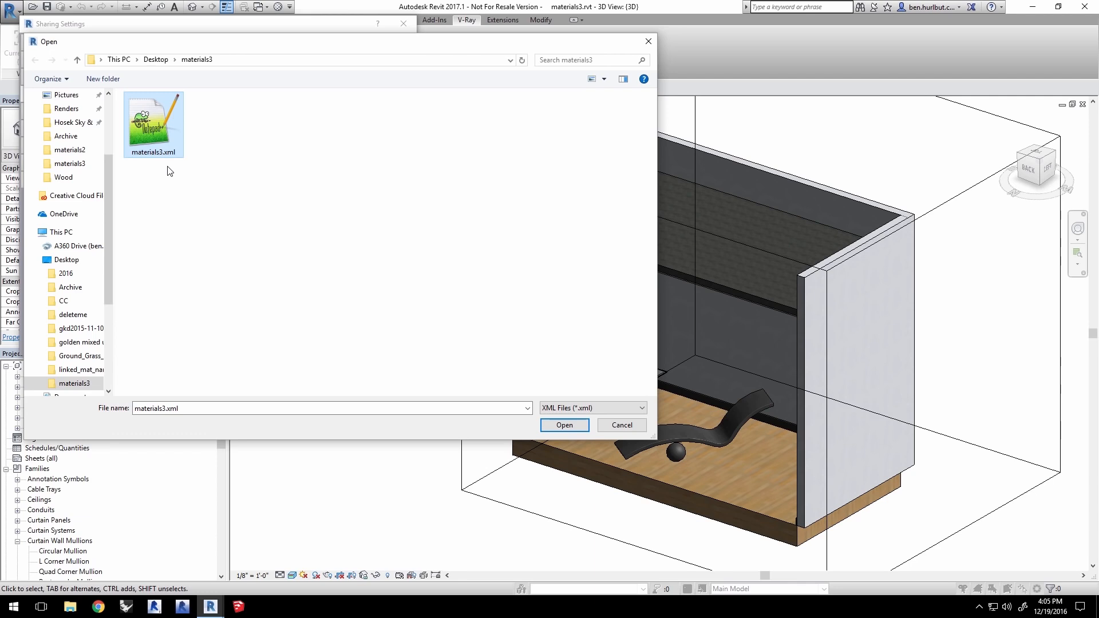
pyautogui.click(564, 425)
pyautogui.click(385, 344)
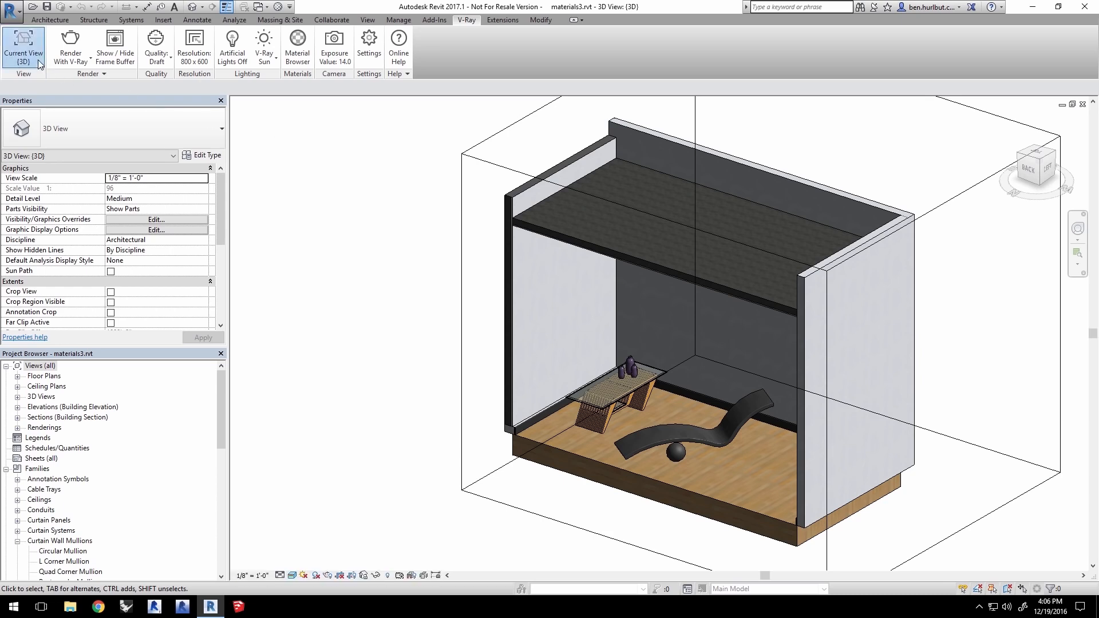
# - Set the V-Ray active view to Render and the resolution to the crop region's Printer size at 75 DPI
pyautogui.click(23, 46)
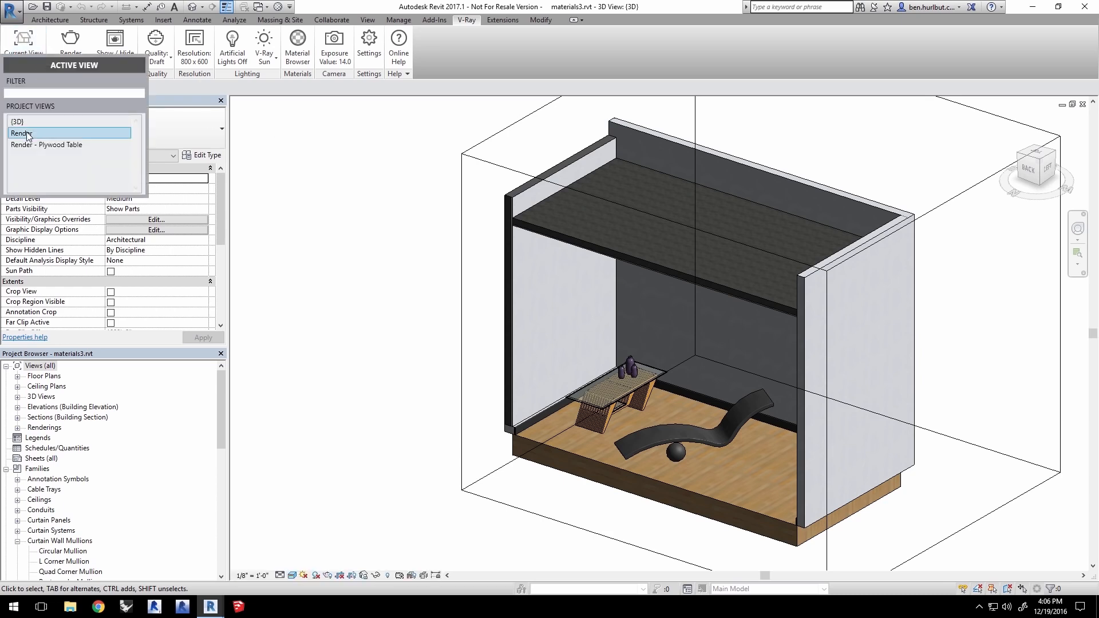
pyautogui.click(195, 46)
pyautogui.click(136, 195)
pyautogui.click(146, 228)
pyautogui.click(240, 230)
pyautogui.scroll(1, 263, 257)
pyautogui.click(241, 241)
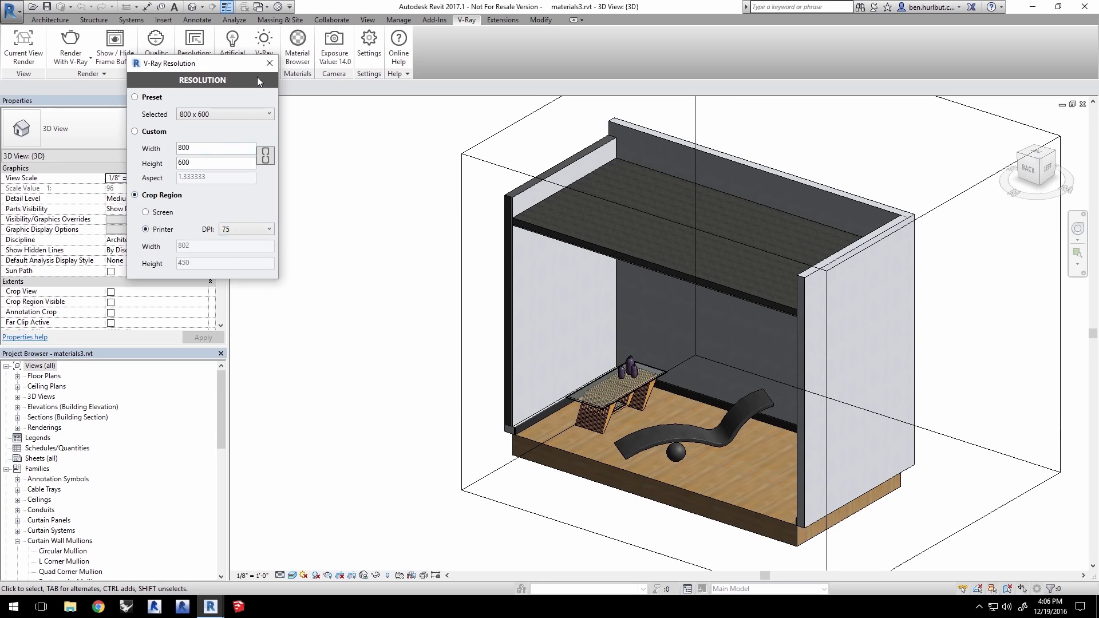
pyautogui.click(269, 63)
# - Render the view with V-Ray and examine the concrete texture on the lounge chair and sphere up close
pyautogui.click(70, 43)
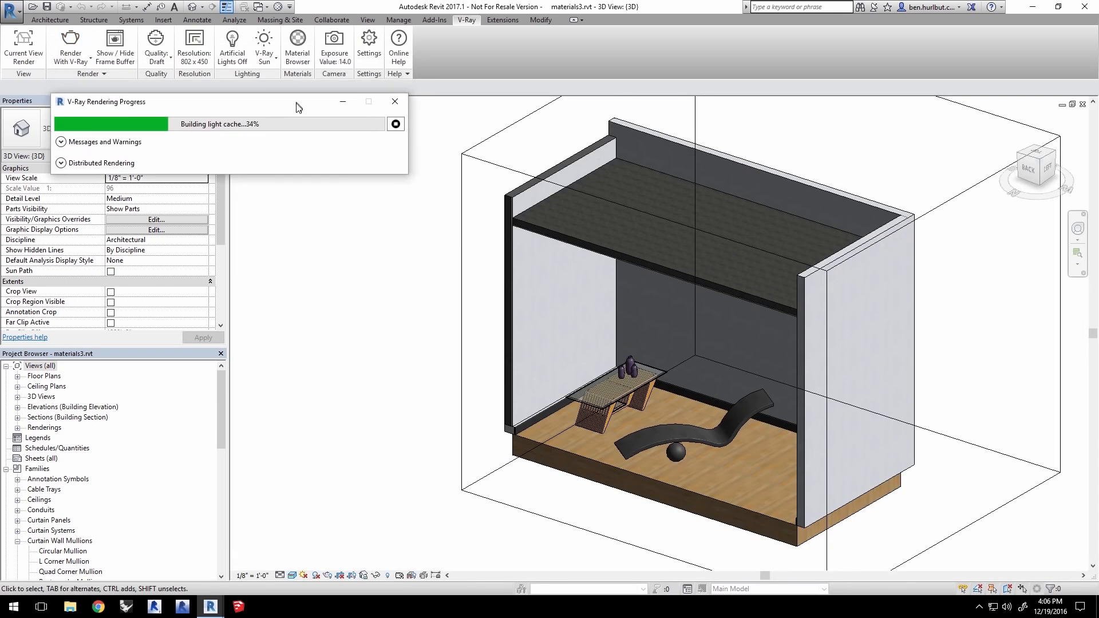
pyautogui.moveTo(208, 608)
pyautogui.click(334, 555)
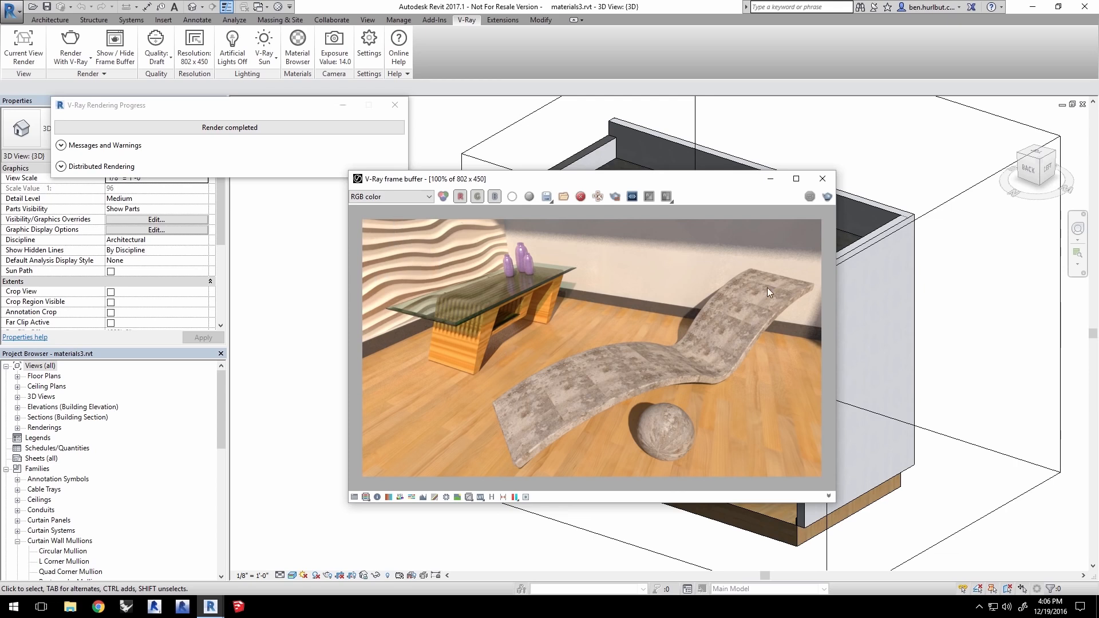
pyautogui.moveTo(612, 179); pyautogui.dragTo(549, 106)
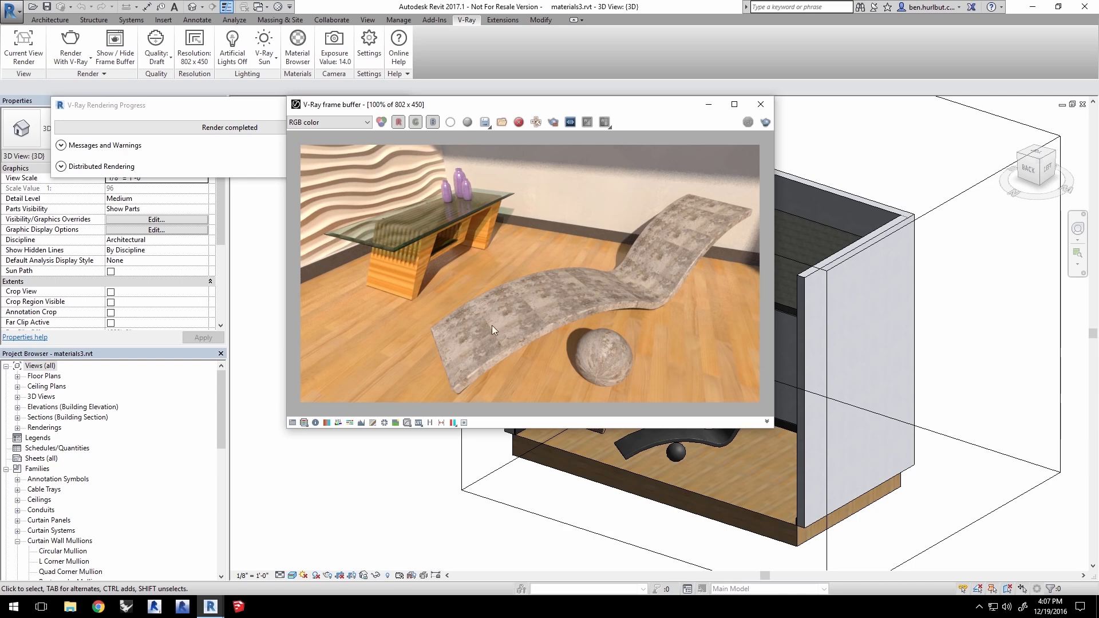
pyautogui.scroll(2, 499, 356)
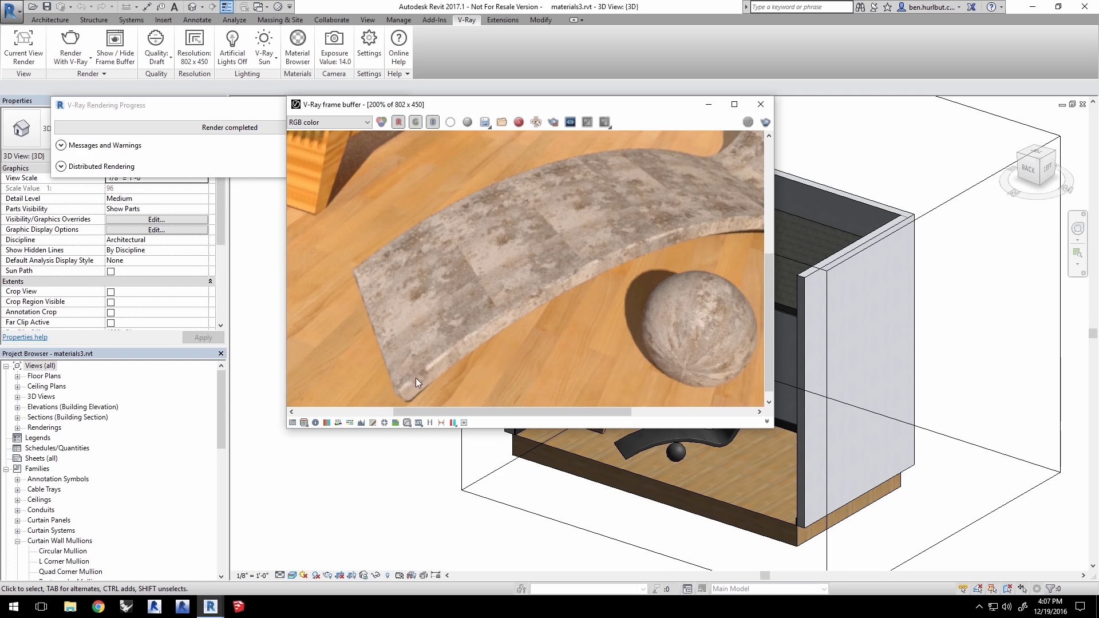
pyautogui.scroll(1, 713, 350)
pyautogui.moveTo(713, 351); pyautogui.dragTo(541, 317, button='middle')
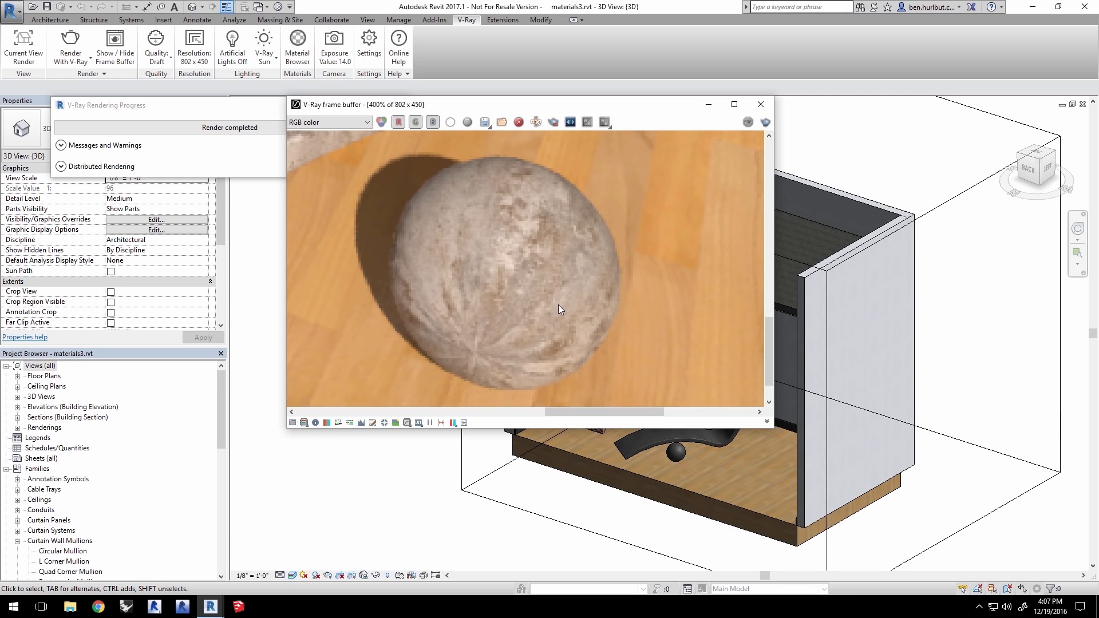
pyautogui.scroll(-3, 565, 300)
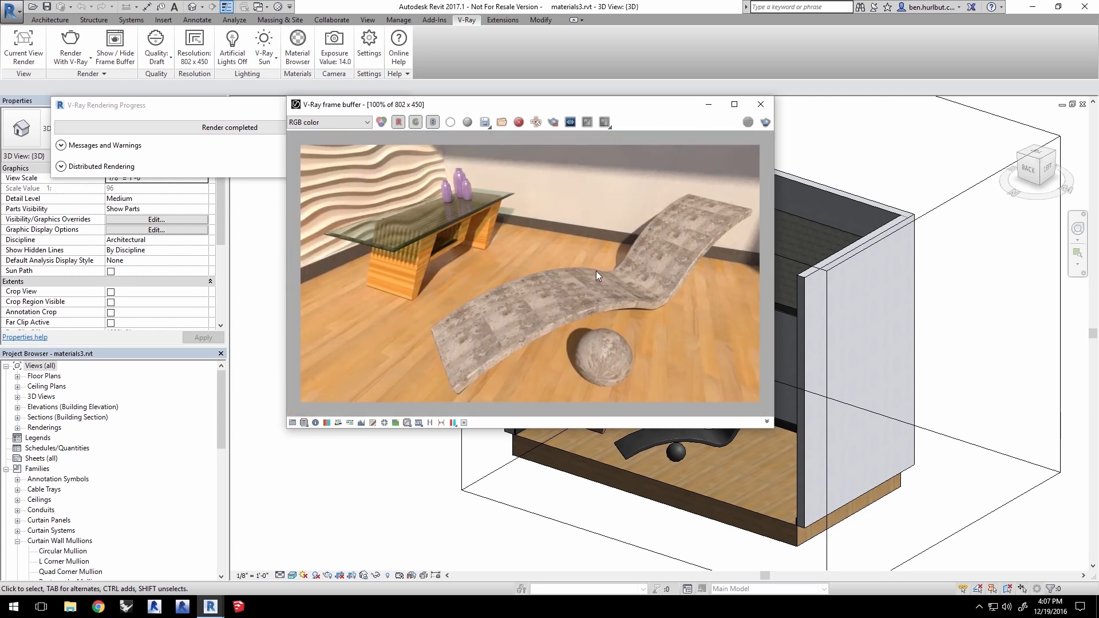
# - Filter the project's V-Ray materials by "concrete" and open the Concrete material's Concrete-Begin.vrmat for editing
pyautogui.click(297, 43)
pyautogui.click(216, 120)
pyautogui.write('concrete')
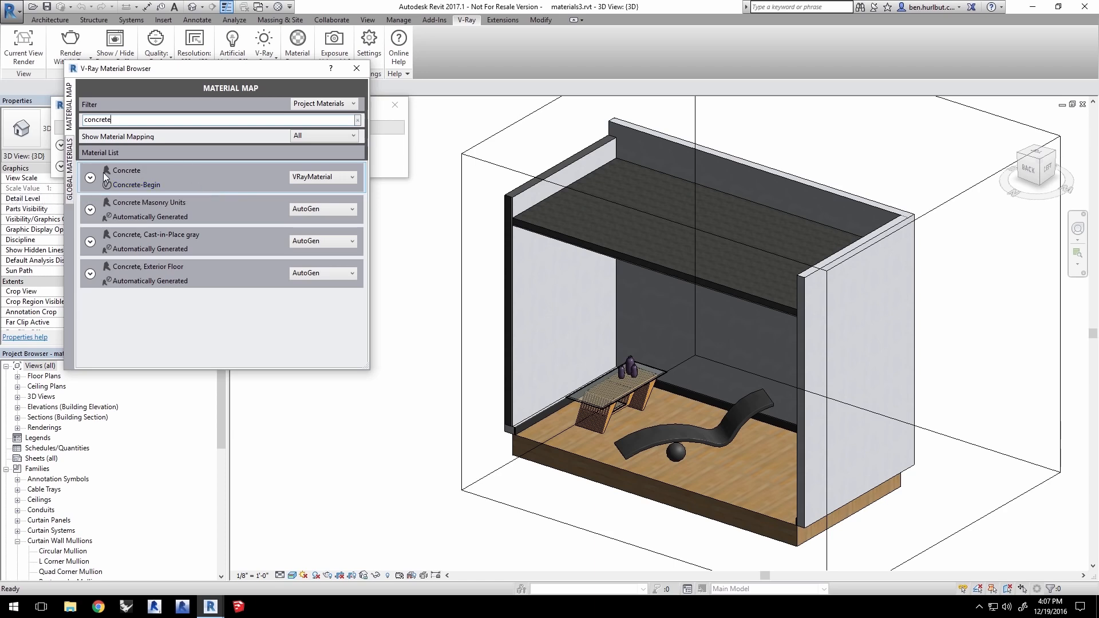
pyautogui.click(89, 178)
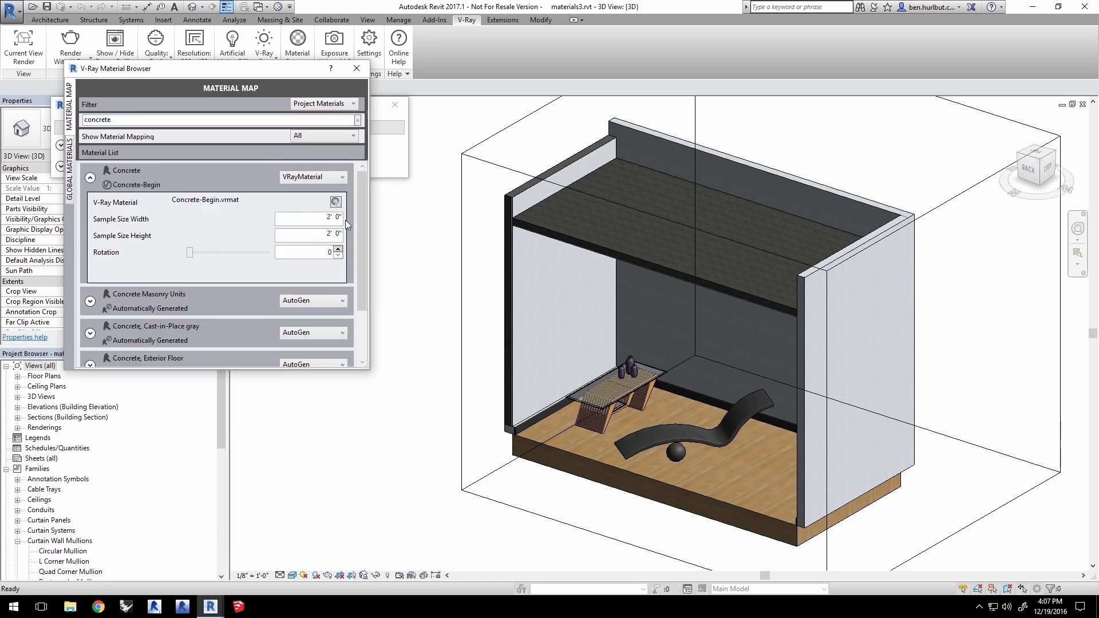
pyautogui.click(336, 203)
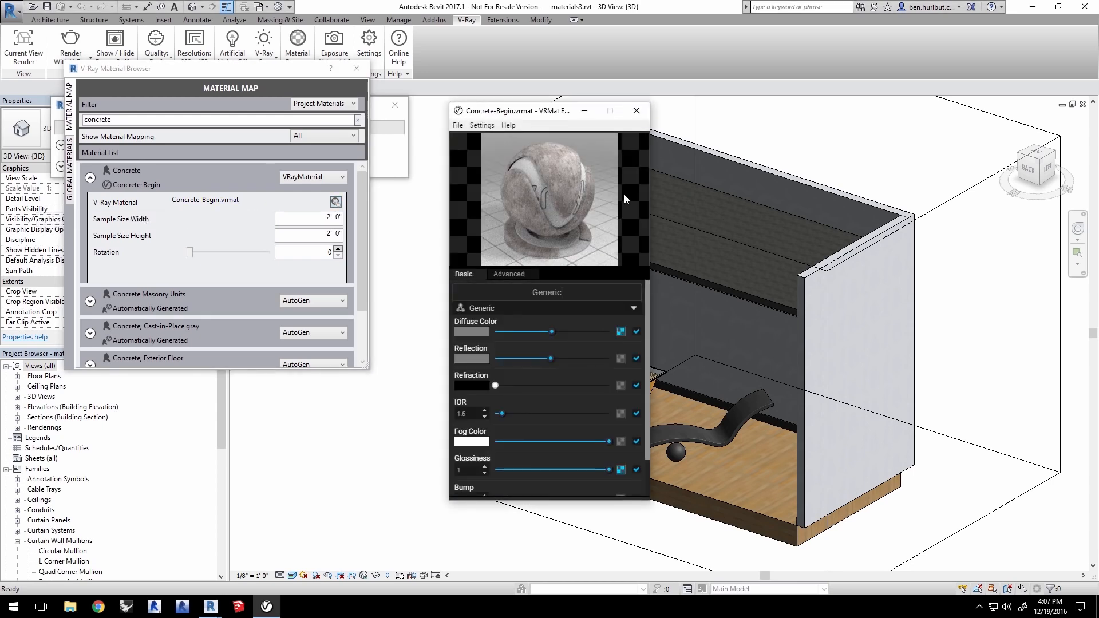
pyautogui.moveTo(547, 116); pyautogui.dragTo(571, 120)
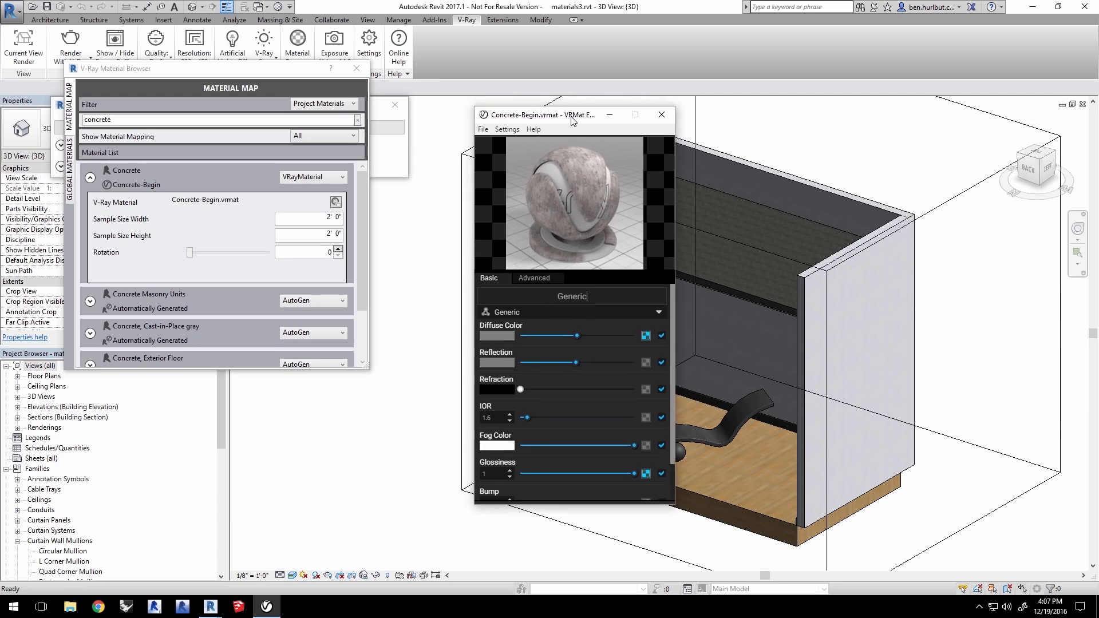
# - Copy the Diffuse Color bitmap and change the diffuse texture's type to TriPlanar
pyautogui.rightClick(647, 336)
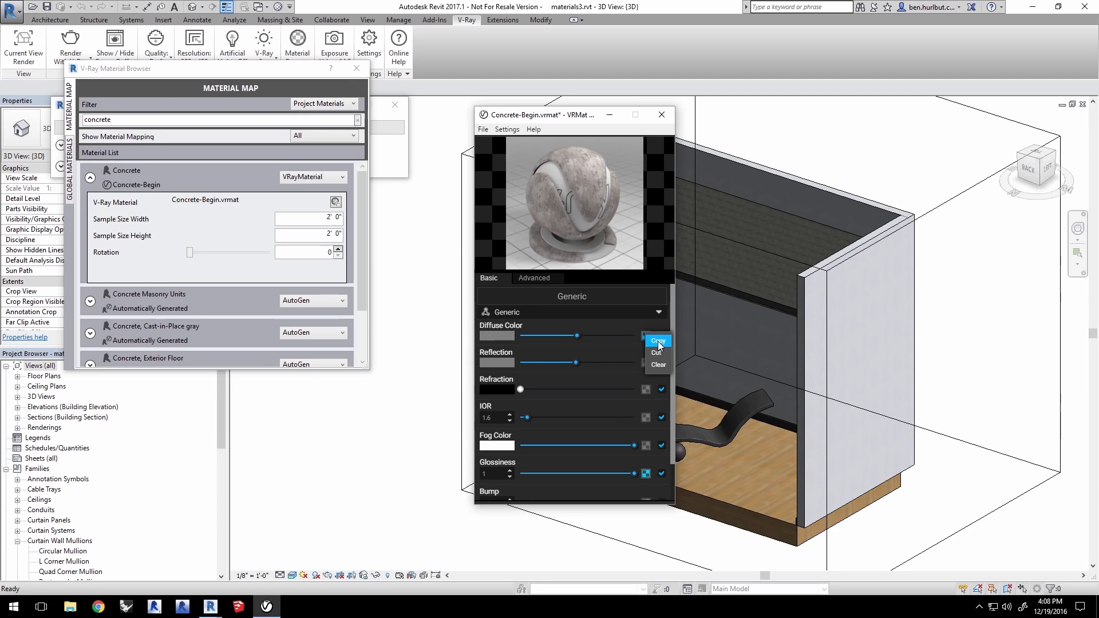
pyautogui.click(658, 342)
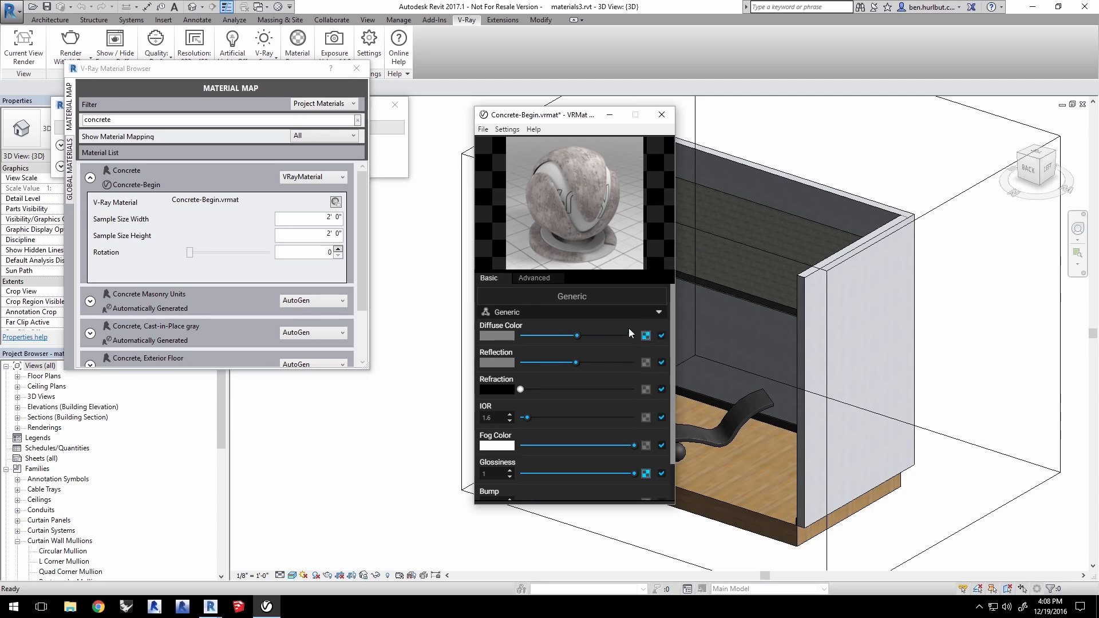
pyautogui.click(646, 335)
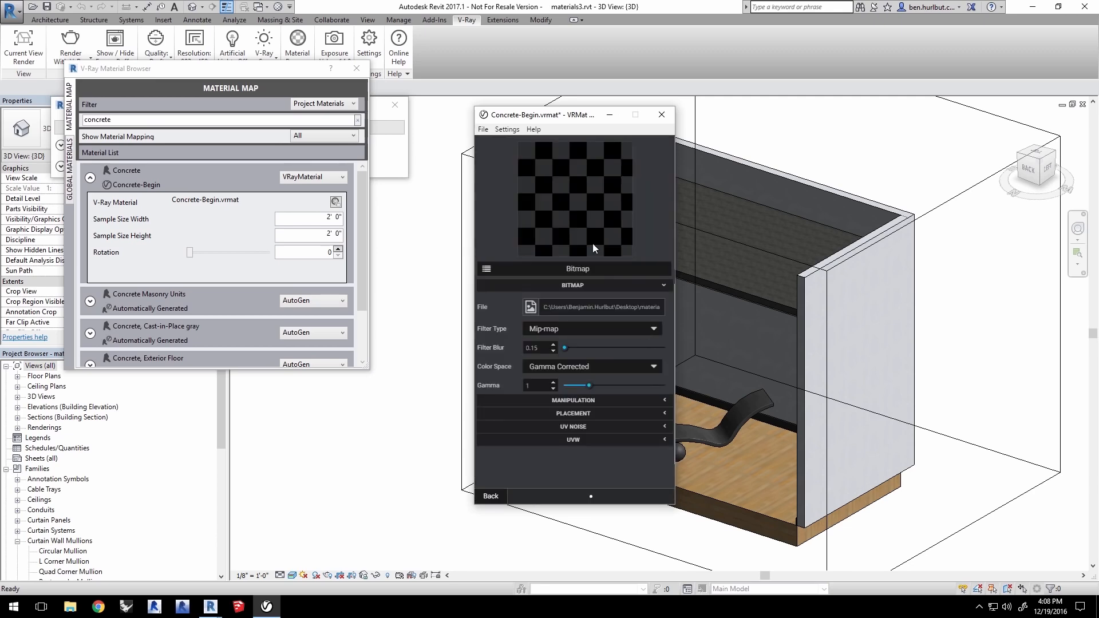
pyautogui.click(487, 269)
pyautogui.scroll(-3, 668, 315)
pyautogui.scroll(-3, 668, 315)
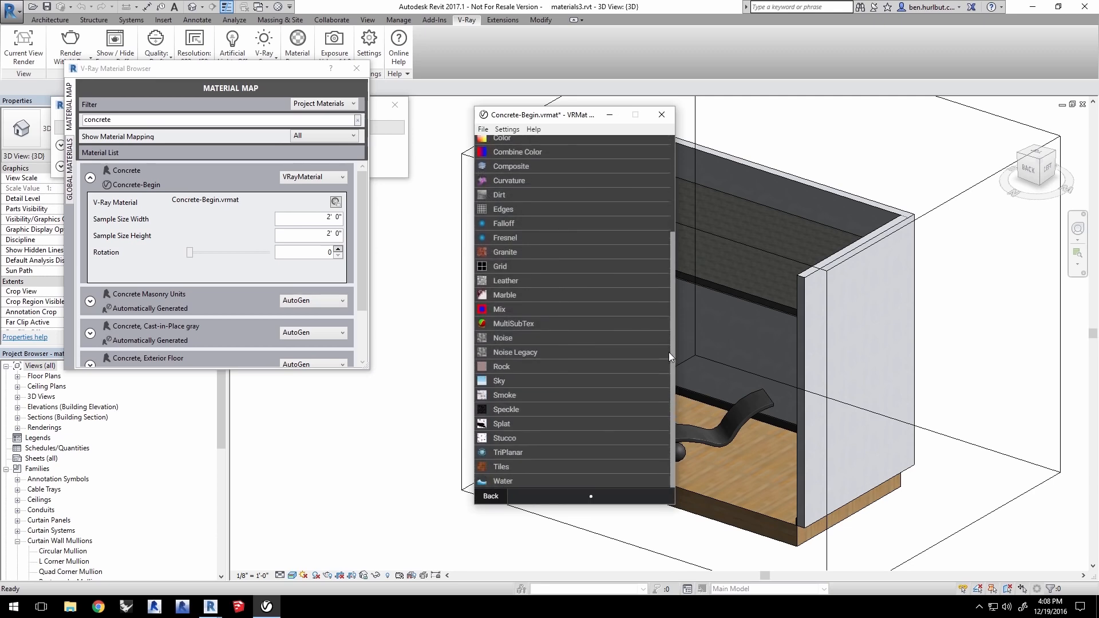
pyautogui.click(541, 453)
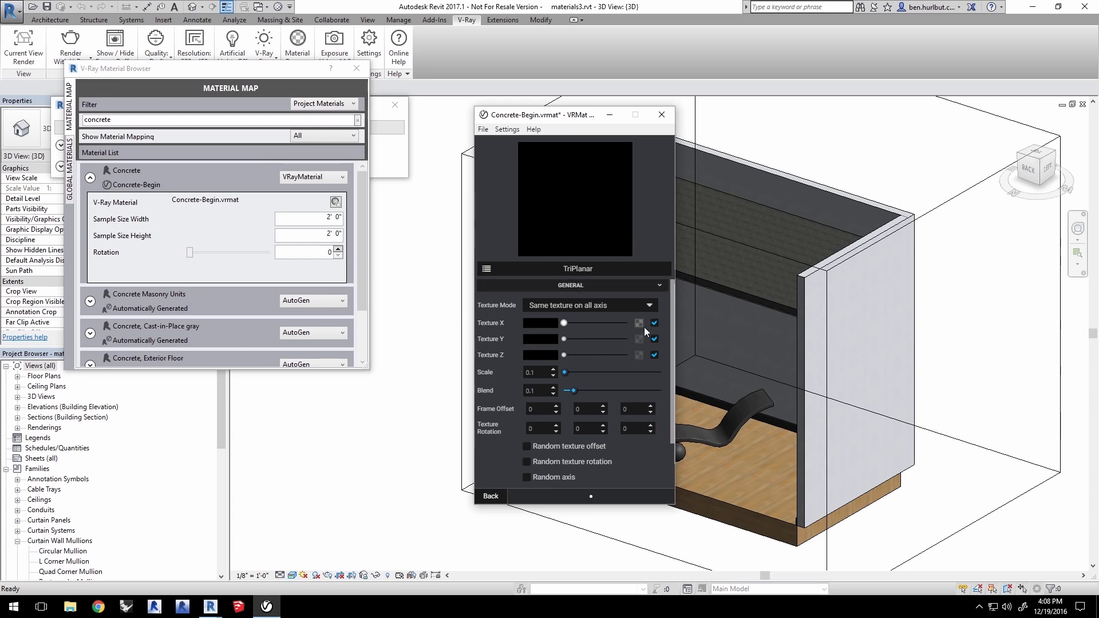
# - Paste the copied diffuse bitmap as a copy into the TriPlanar's Texture X slot
pyautogui.moveTo(536, 325); pyautogui.dragTo(636, 342)
pyautogui.rightClick(640, 324)
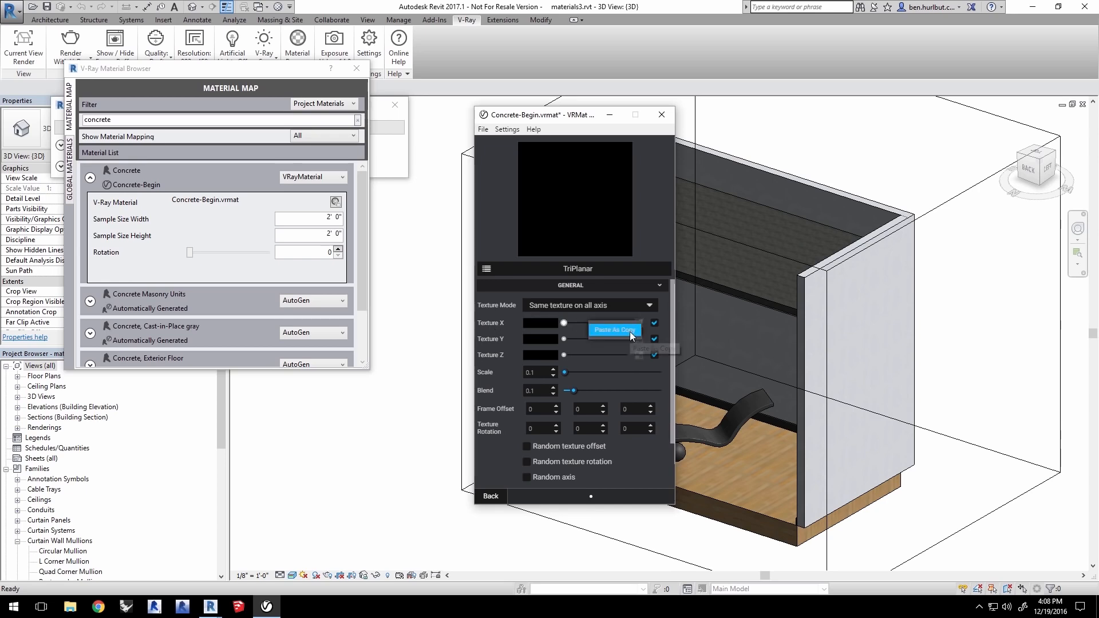
pyautogui.click(629, 330)
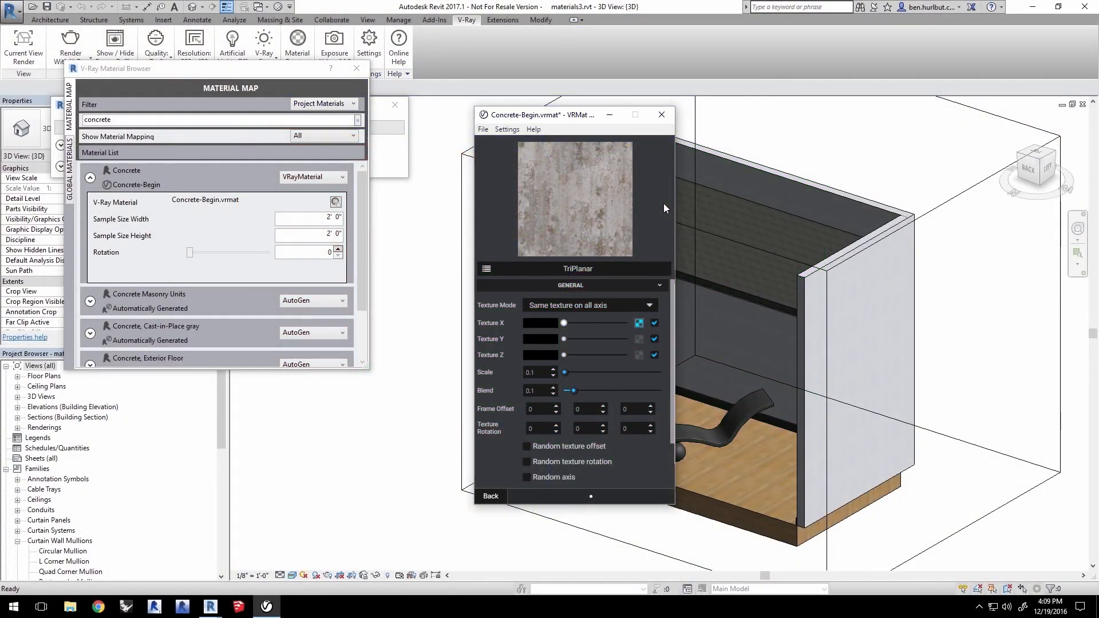
# - Set the TriPlanar texture mode to Different texture on each axis, coloring Texture Y blue and Texture Z green
pyautogui.click(598, 307)
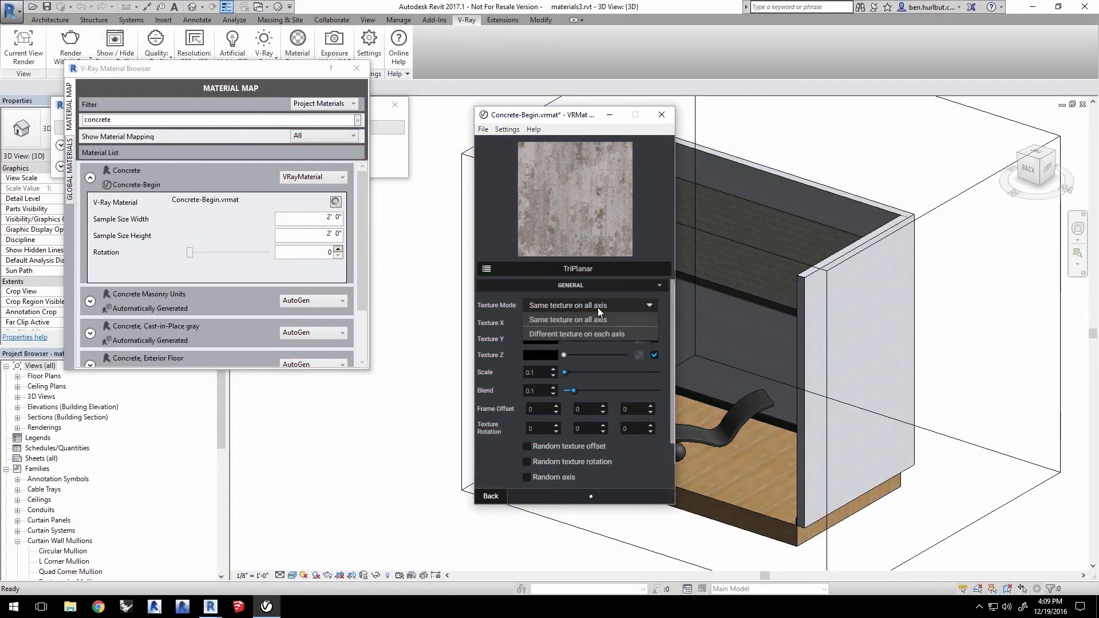
pyautogui.click(573, 334)
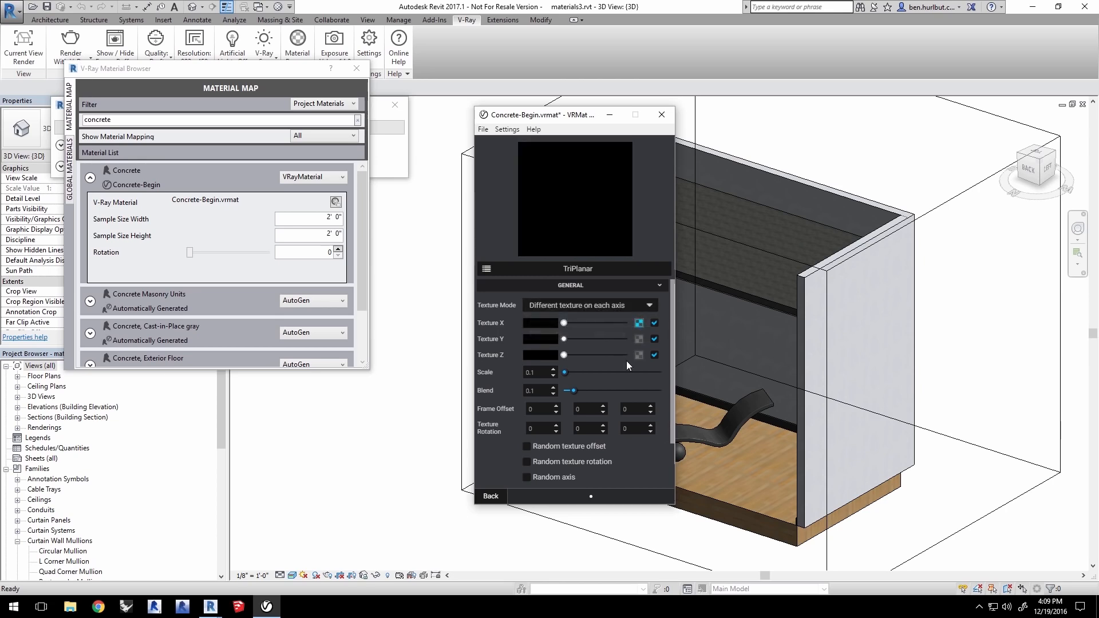
pyautogui.click(546, 338)
pyautogui.click(551, 198)
pyautogui.click(502, 302)
pyautogui.click(538, 355)
pyautogui.click(521, 185)
pyautogui.click(502, 303)
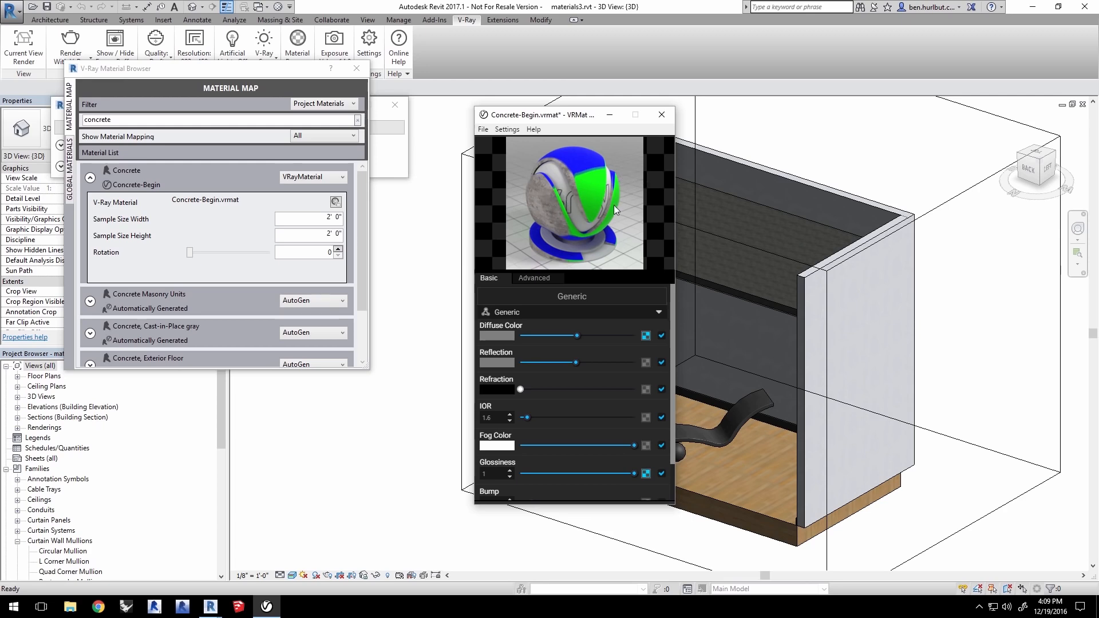
# - Switch the diffuse TriPlanar's texture mode back to Same texture on all axis
pyautogui.click(645, 336)
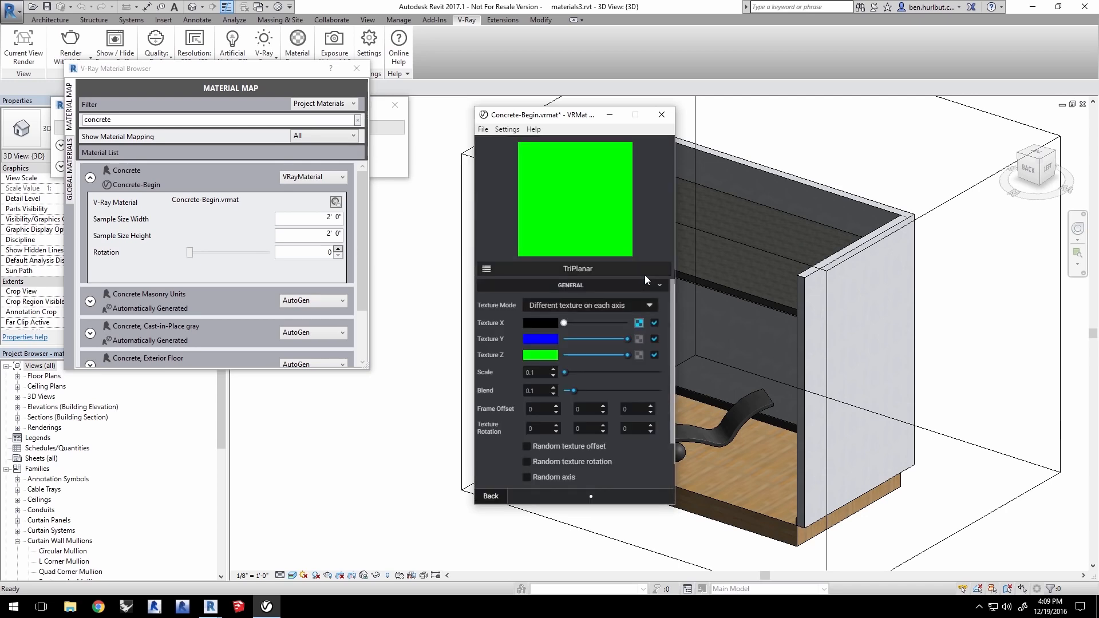
pyautogui.click(569, 305)
pyautogui.click(565, 320)
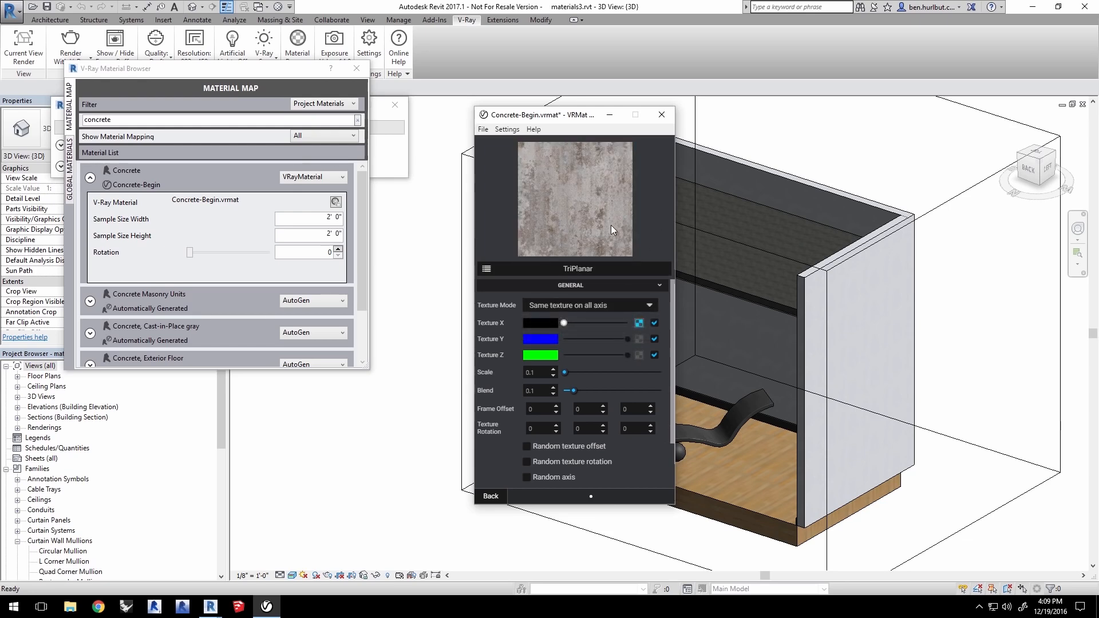
# - Set the diffuse TriPlanar's scale to 0.5 and return to the Concrete-Begin material's basic parameters
pyautogui.moveTo(537, 373); pyautogui.dragTo(519, 371)
pyautogui.press('BackSpace')
pyautogui.write('.5')
pyautogui.press('Return')
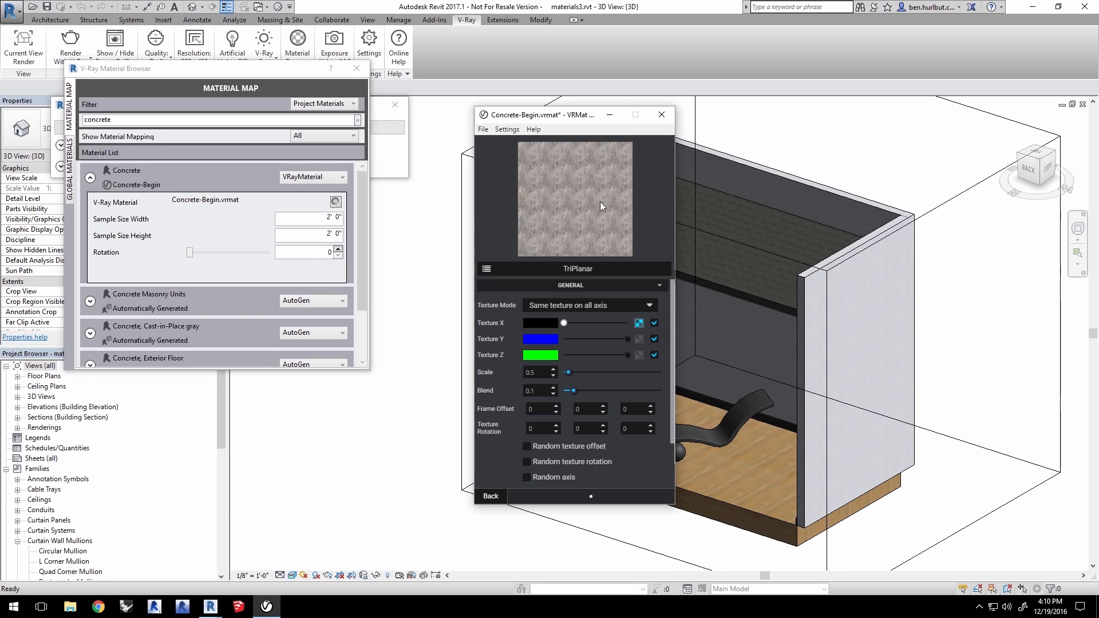
pyautogui.click(490, 495)
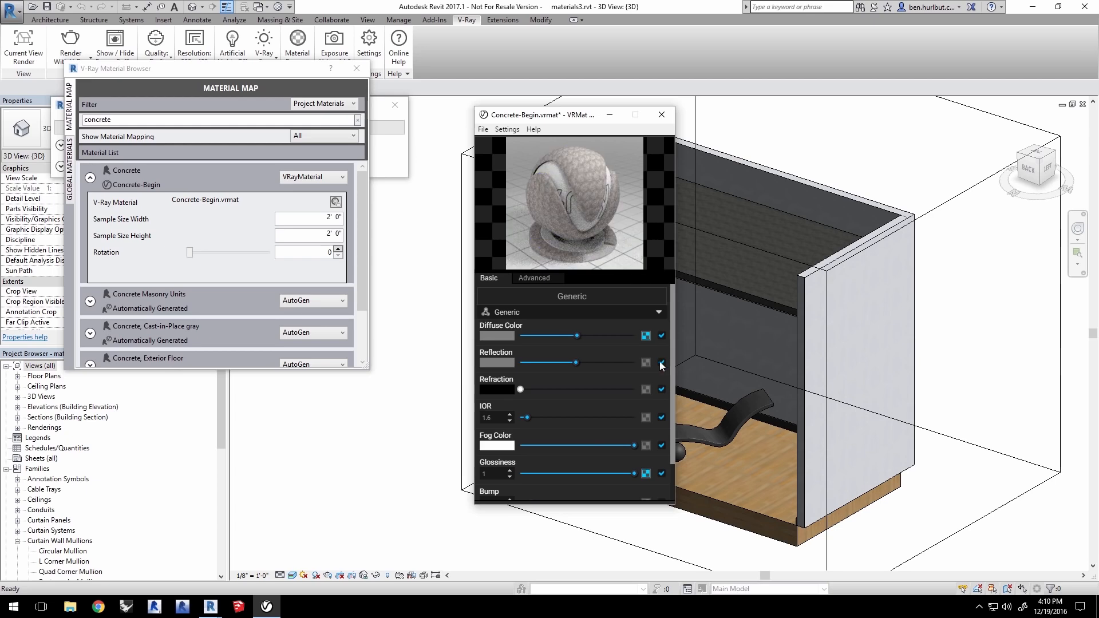
pyautogui.scroll(-1, 673, 369)
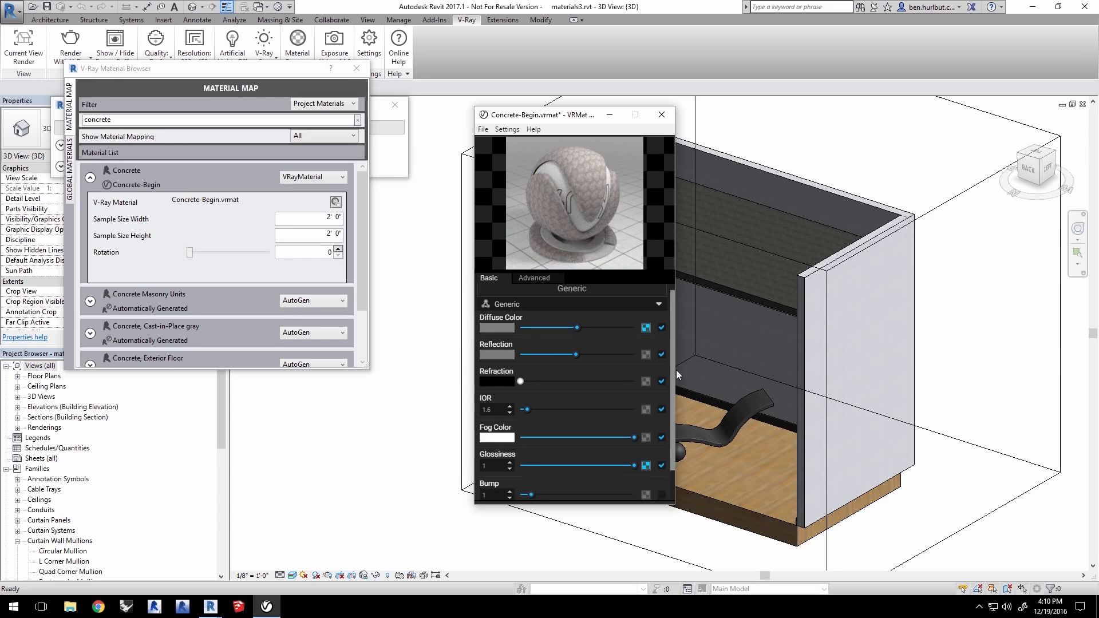
# - Check the bitmap assigned to the Concrete-Begin material's glossiness, and copy that texture from its slot
pyautogui.click(645, 461)
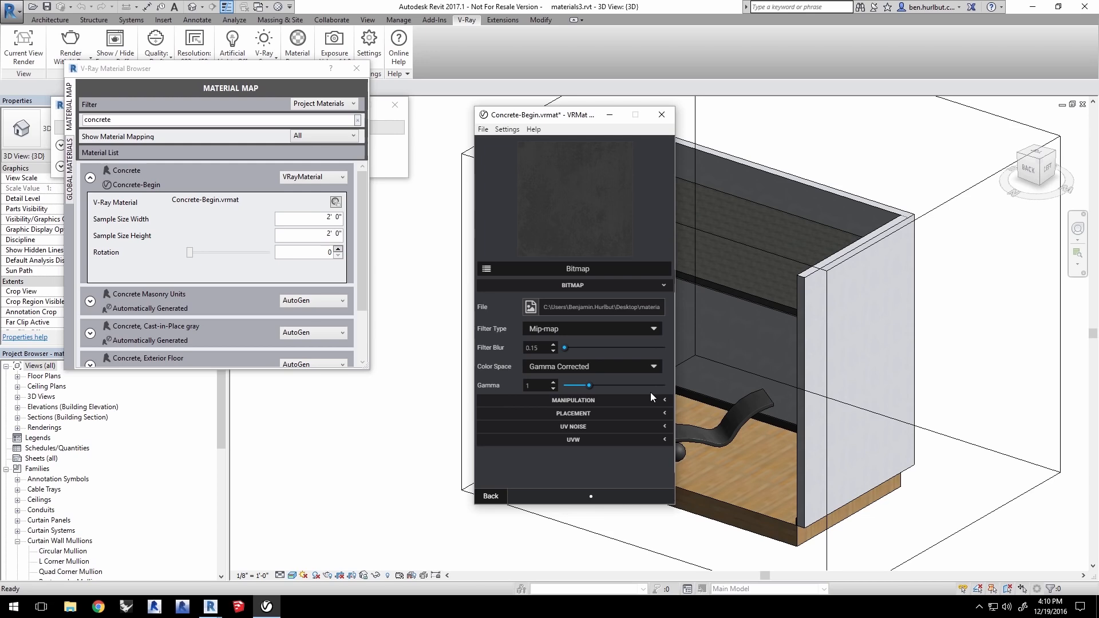
pyautogui.click(490, 495)
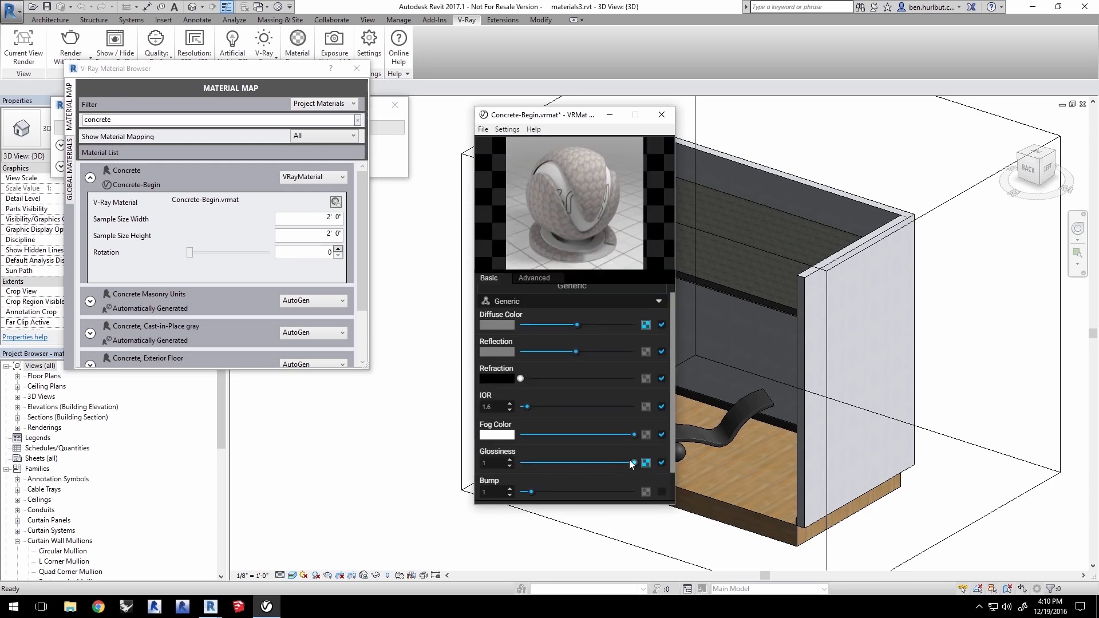
pyautogui.rightClick(646, 462)
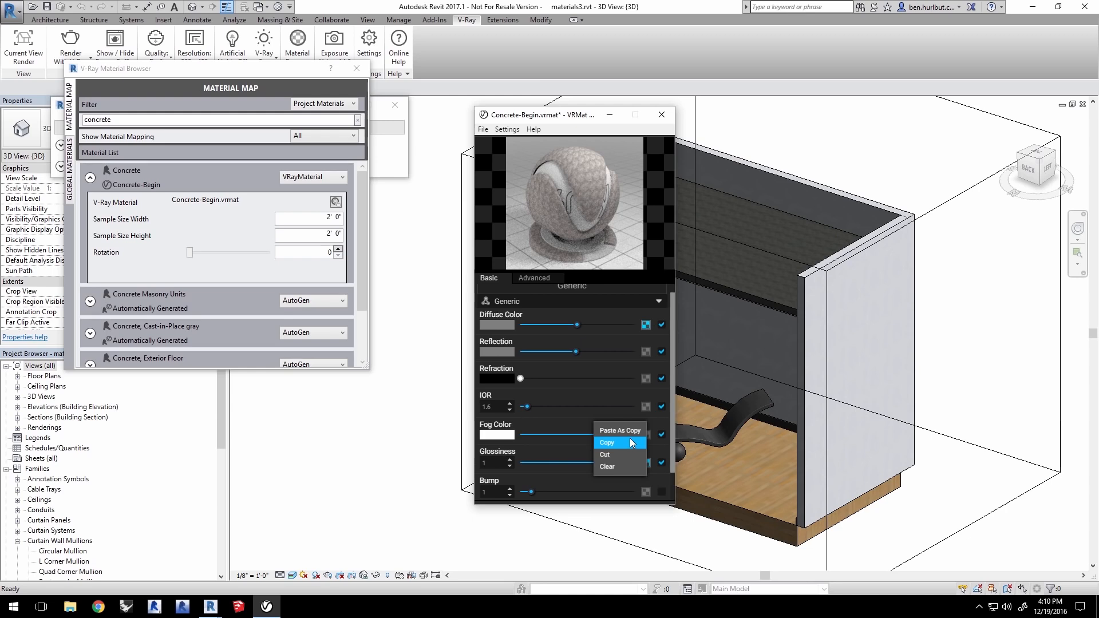
pyautogui.click(632, 443)
# - Replace the glossiness bitmap with a TriPlanar texture
pyautogui.click(646, 462)
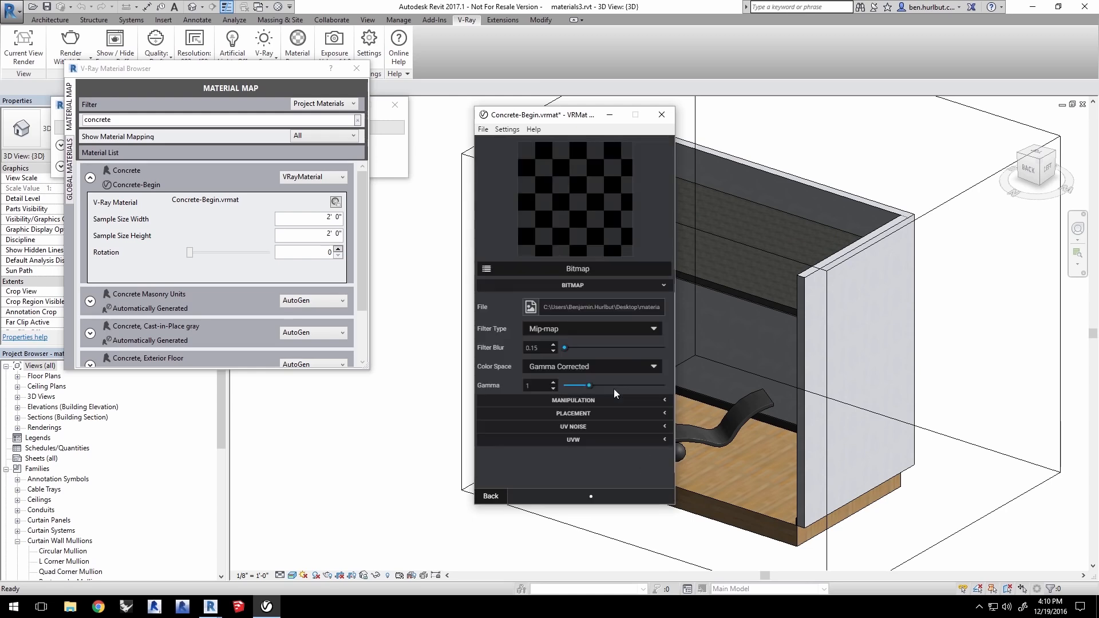
pyautogui.click(484, 269)
pyautogui.scroll(-5, 540, 380)
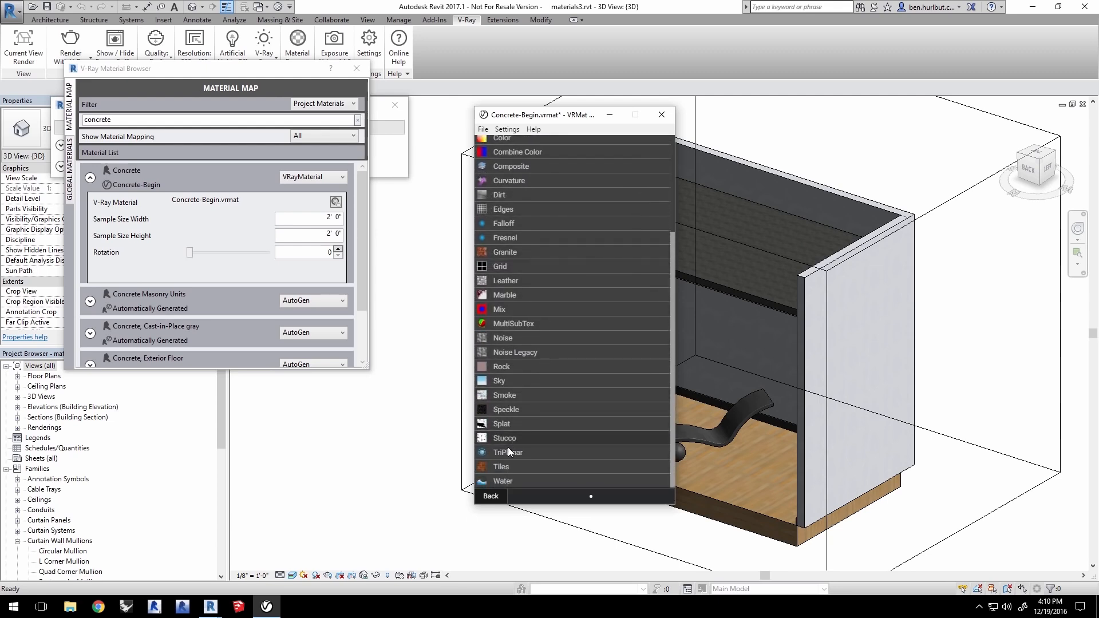
pyautogui.click(507, 451)
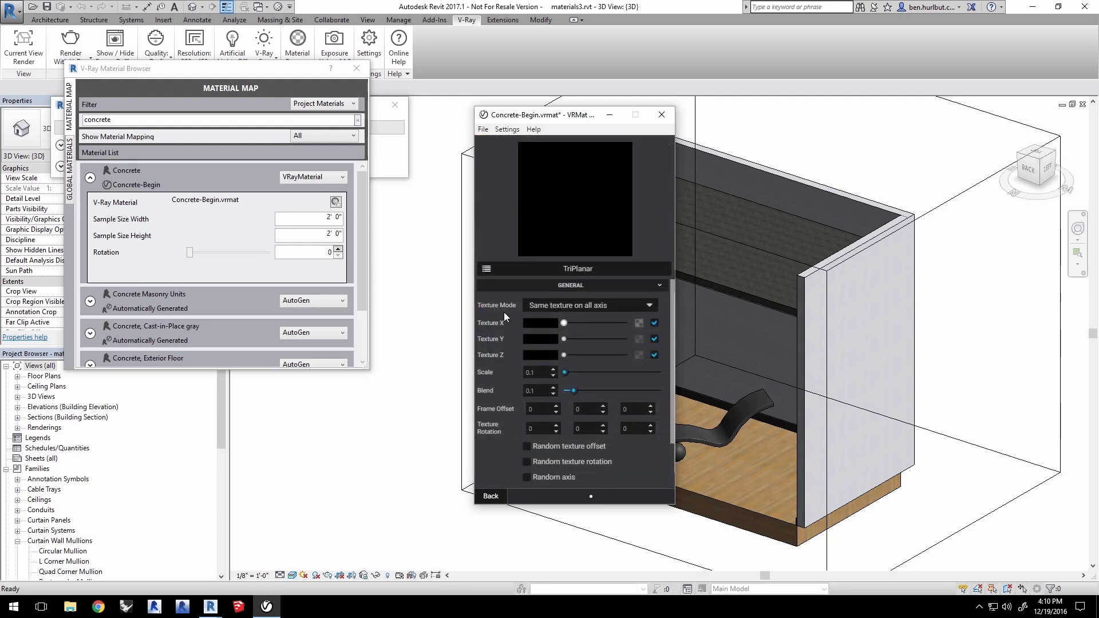
# - Paste the copied glossiness bitmap as a copy into the TriPlanar's Texture X slot and set its scale to 0.5
pyautogui.rightClick(638, 323)
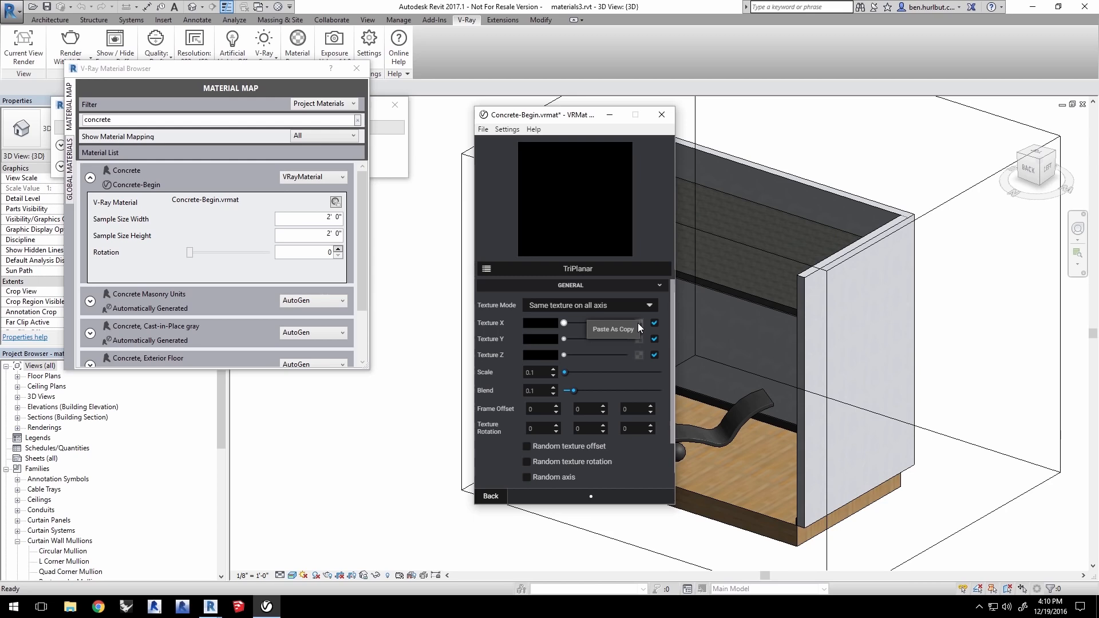
pyautogui.click(633, 324)
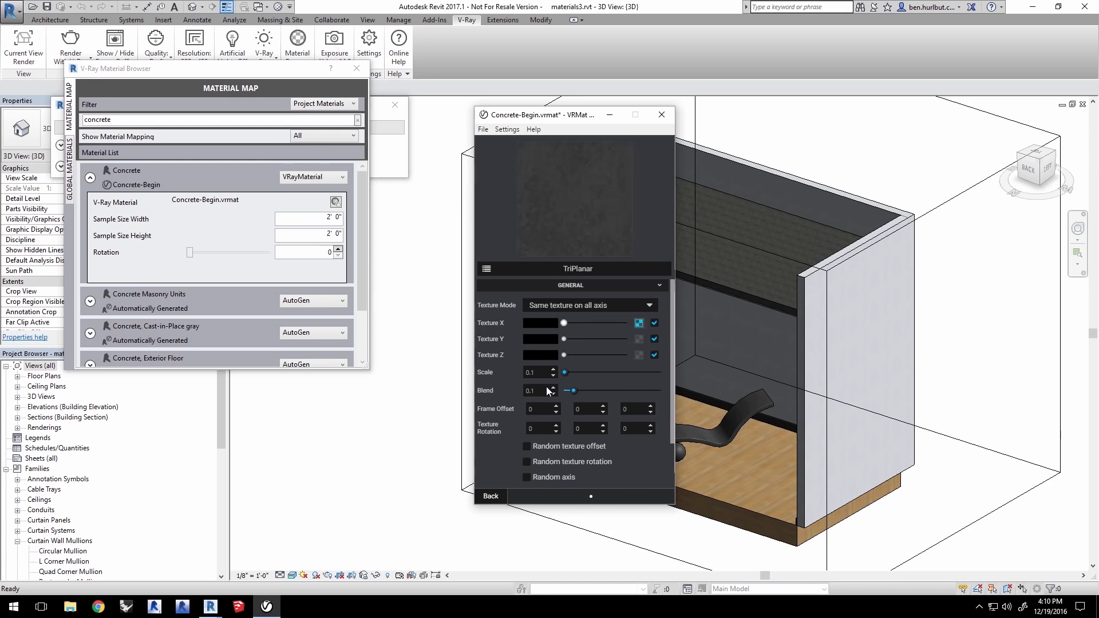
pyautogui.click(536, 372)
pyautogui.write('5')
pyautogui.click(491, 496)
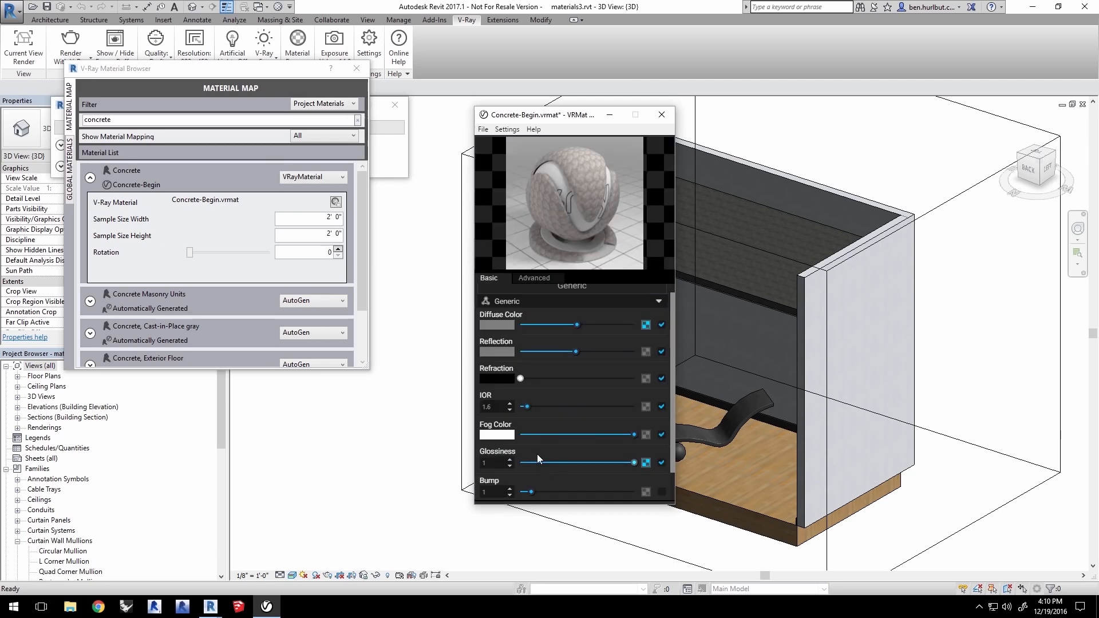
# - Save the Concrete-Begin material and close its editor
pyautogui.click(483, 129)
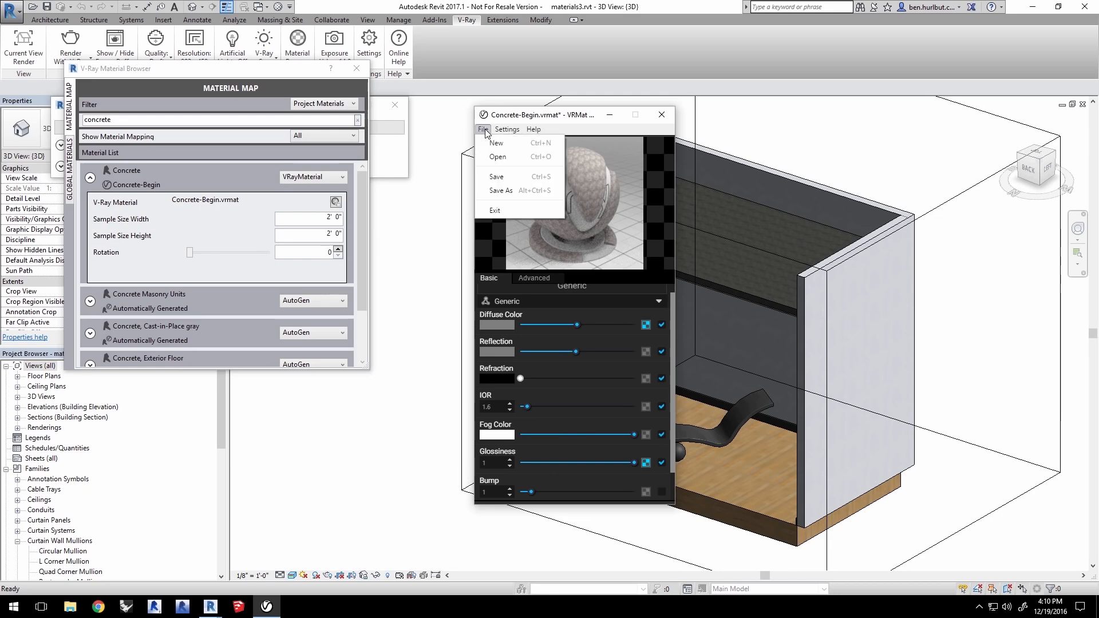
pyautogui.click(490, 180)
pyautogui.click(661, 115)
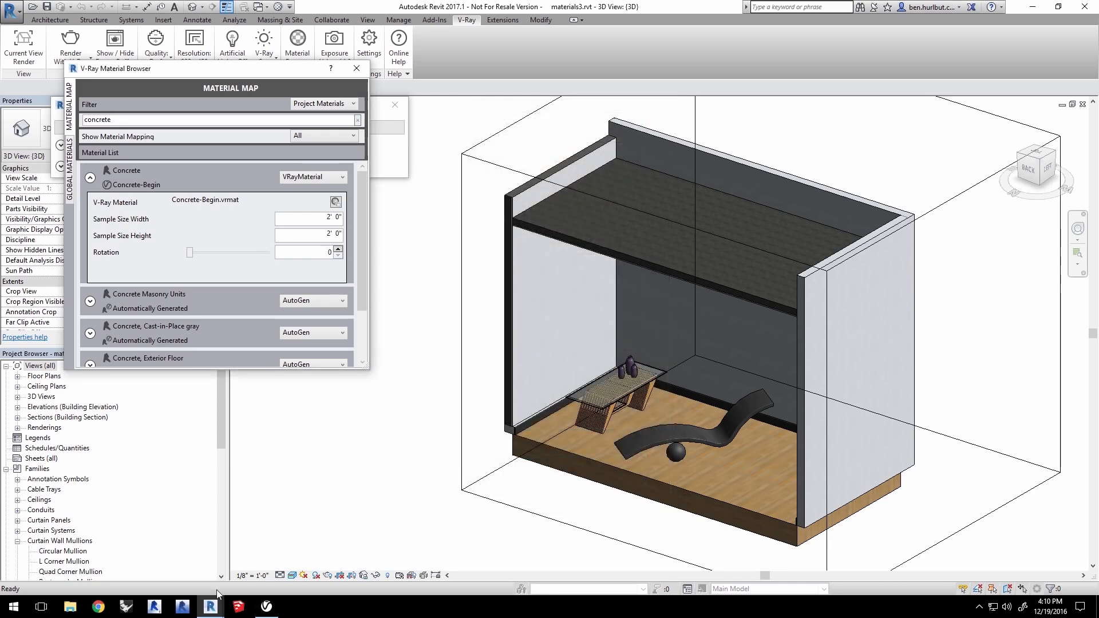
# - Bring up the V-Ray frame buffer, draw a render region around the lounge chair and sphere, and render it
pyautogui.moveTo(210, 611)
pyautogui.click(280, 554)
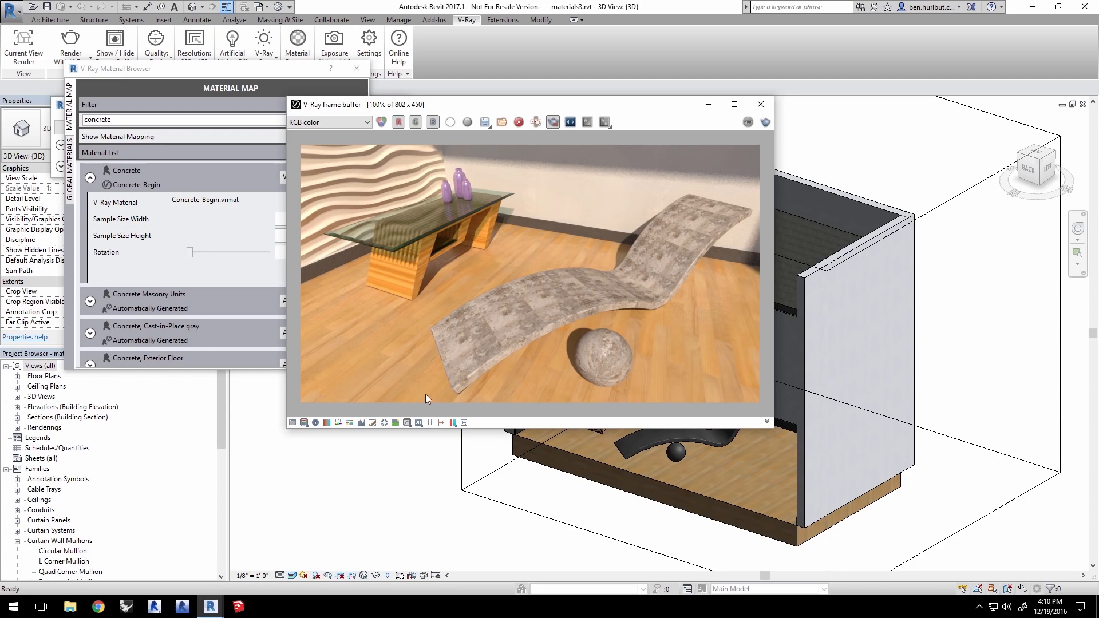
pyautogui.moveTo(431, 402); pyautogui.dragTo(758, 185)
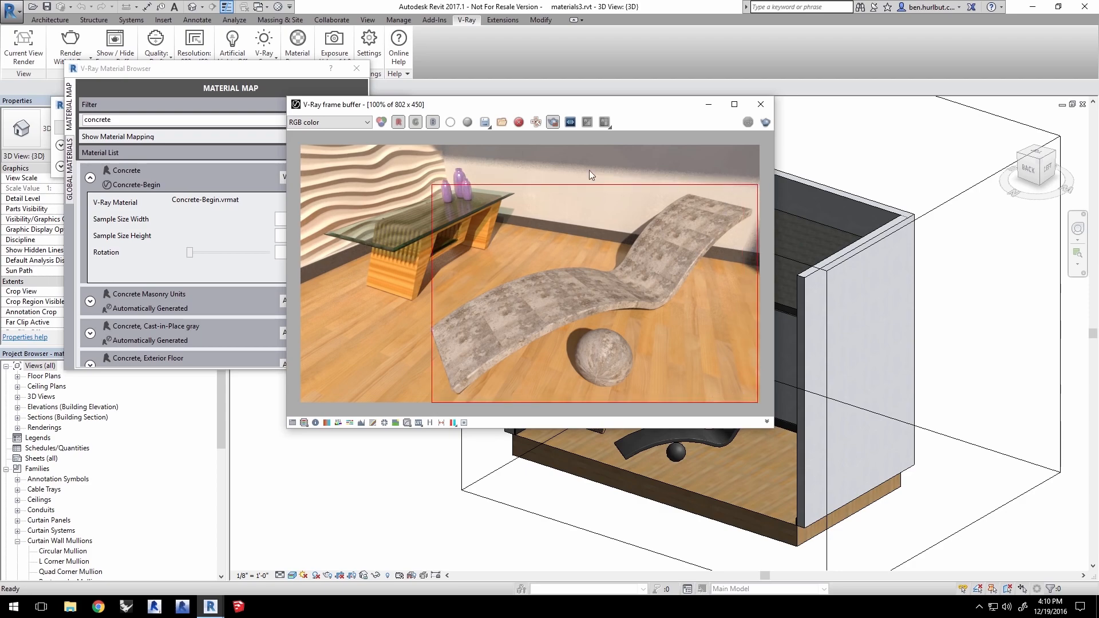
pyautogui.click(70, 41)
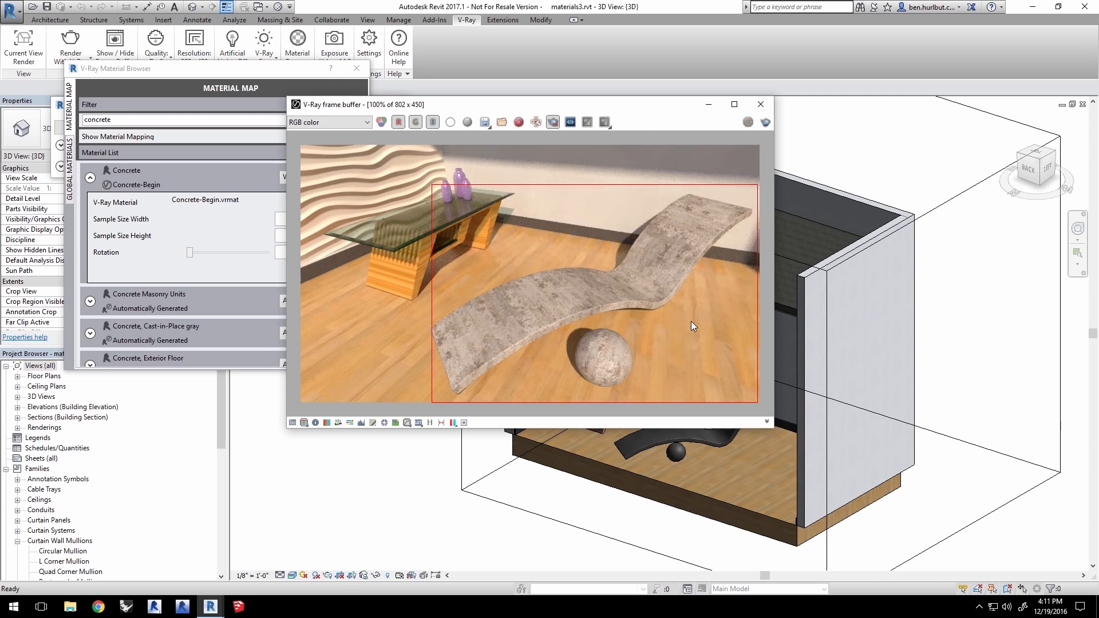
# - Examine the rendered concrete texture up close on the lounge chair and the sphere
pyautogui.scroll(2, 550, 316)
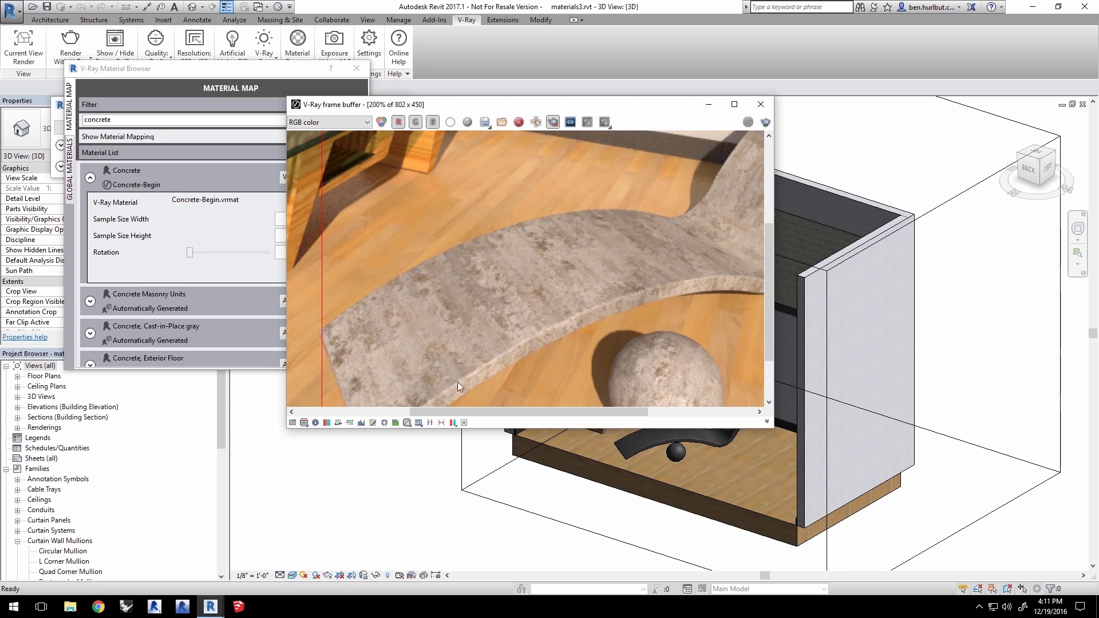
pyautogui.moveTo(620, 298); pyautogui.dragTo(522, 298, button='middle')
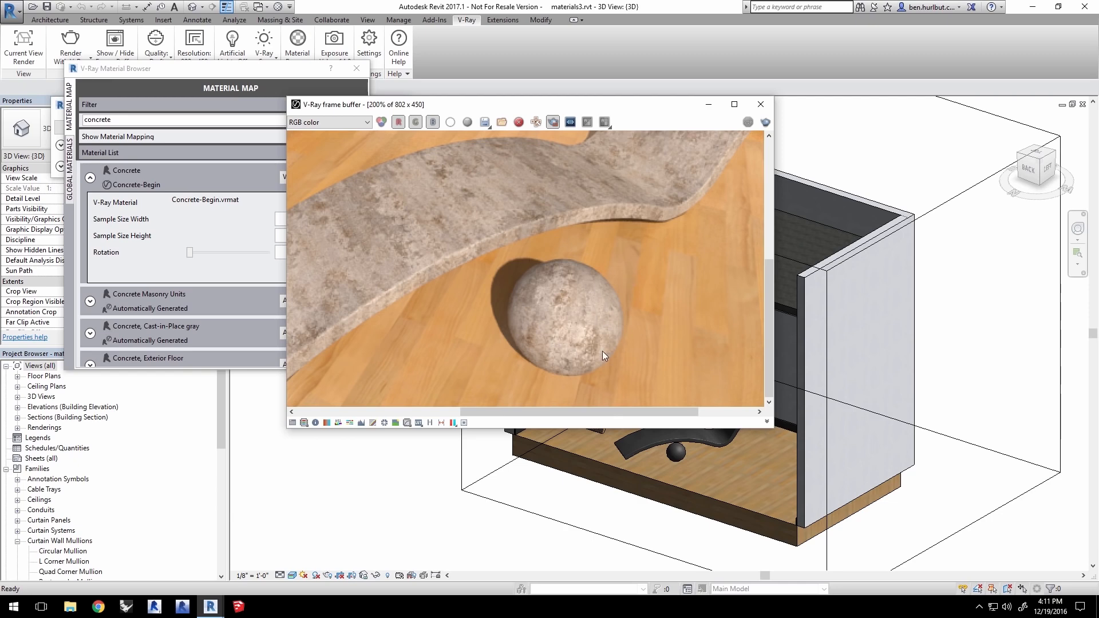
pyautogui.scroll(-2, 693, 315)
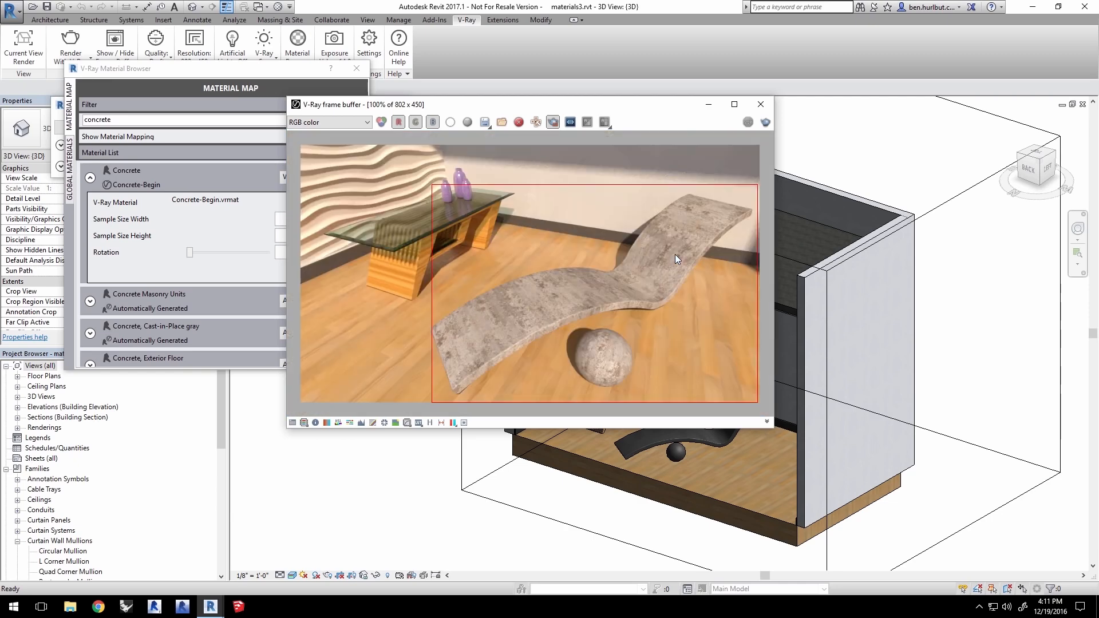
pyautogui.scroll(2, 525, 246)
pyautogui.moveTo(526, 246); pyautogui.dragTo(661, 261, button='middle')
pyautogui.scroll(-2, 600, 282)
# - Filter the material list by "ply" and map Plywood - Table to a VRayMaterial using Plywood.vrmat from the materials3 folder
pyautogui.click(139, 74)
pyautogui.doubleClick(109, 120)
pyautogui.write('ply')
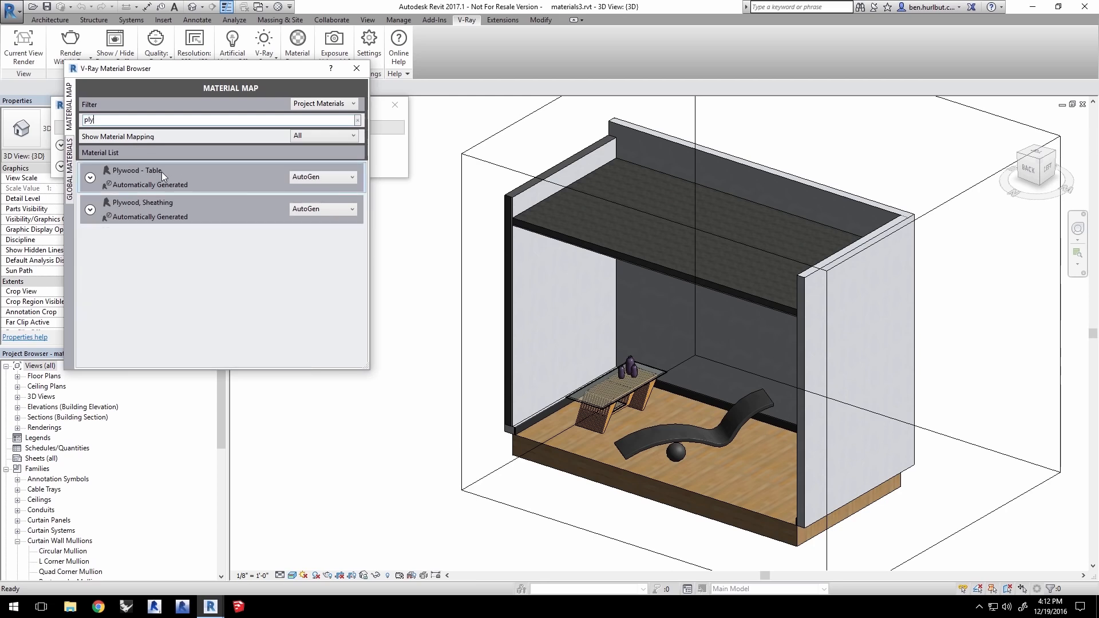
pyautogui.click(334, 178)
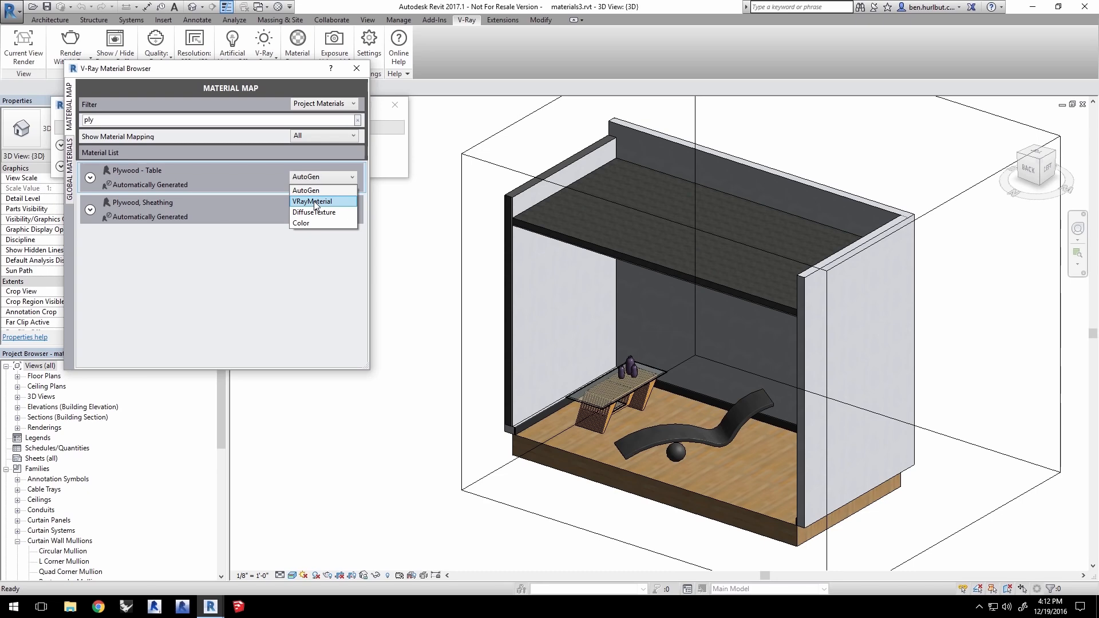
pyautogui.click(314, 202)
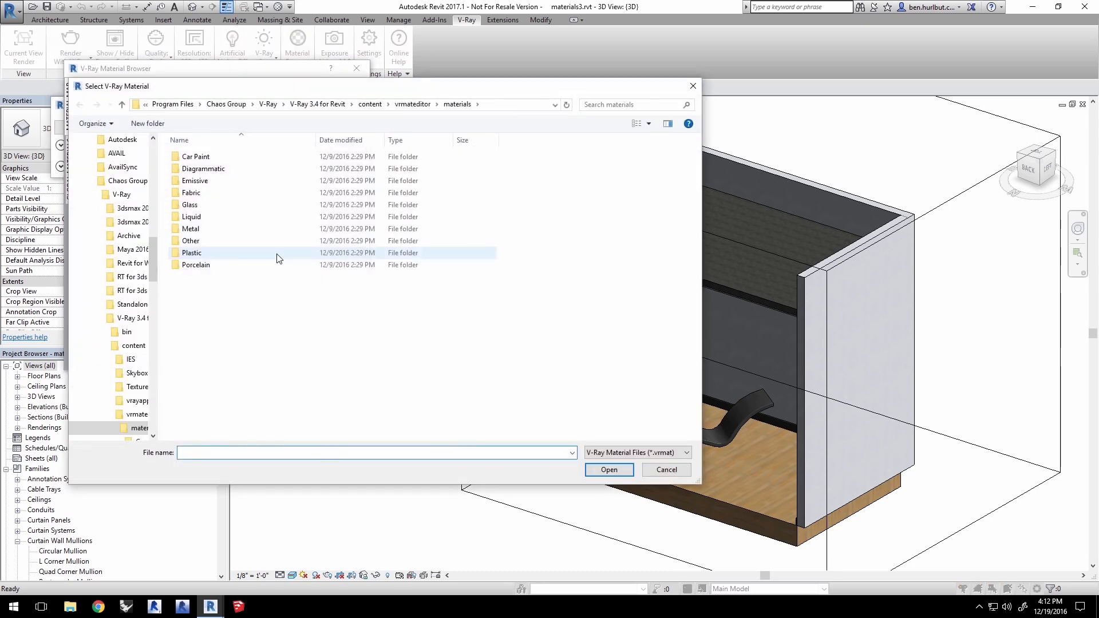
pyautogui.doubleClick(278, 255)
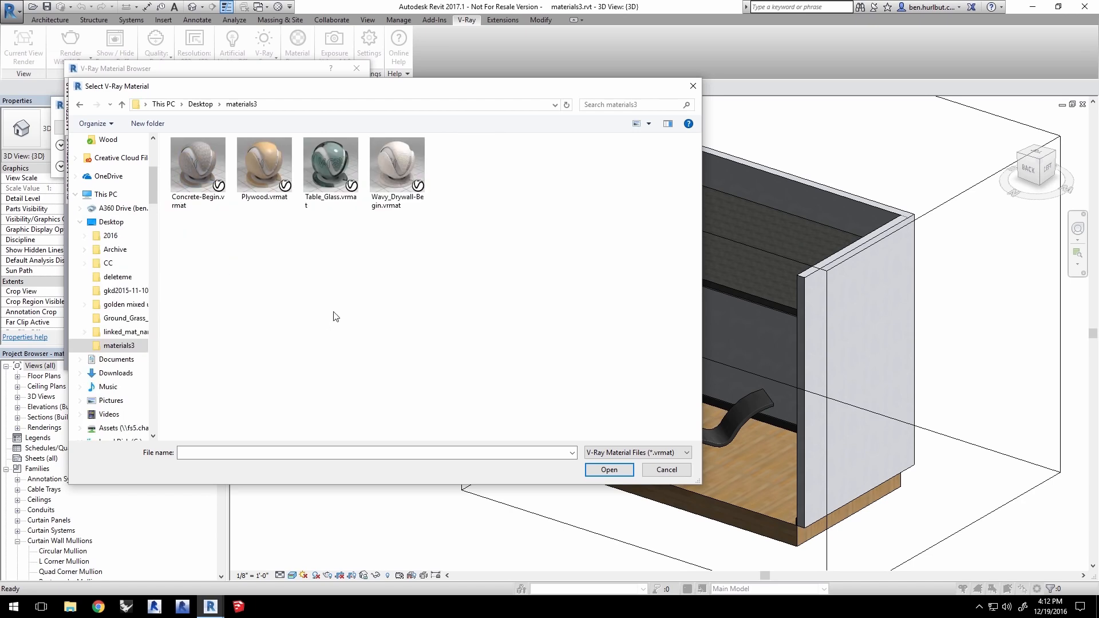
pyautogui.click(262, 163)
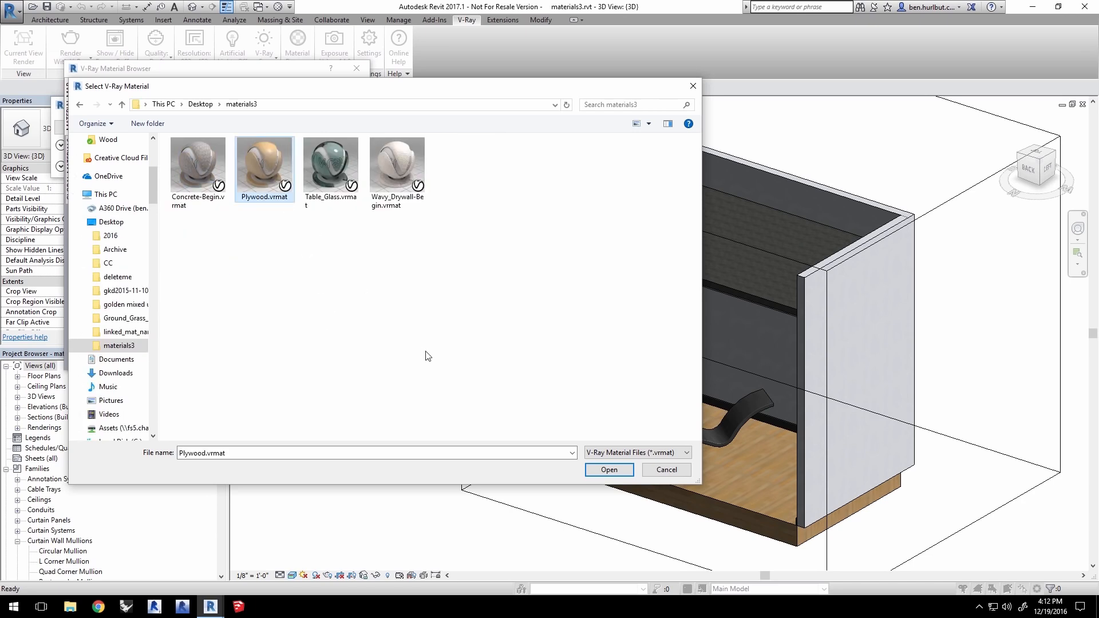
pyautogui.click(622, 473)
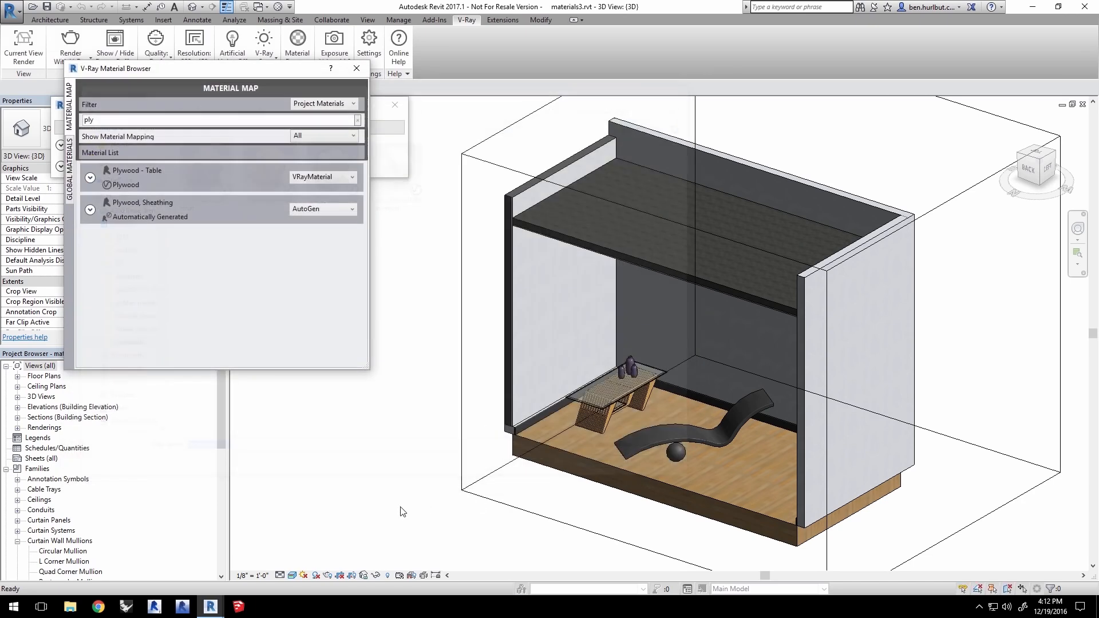
# - Bring up the V-Ray frame buffer and draw a render region around the glass-topped table
pyautogui.moveTo(223, 609)
pyautogui.click(273, 561)
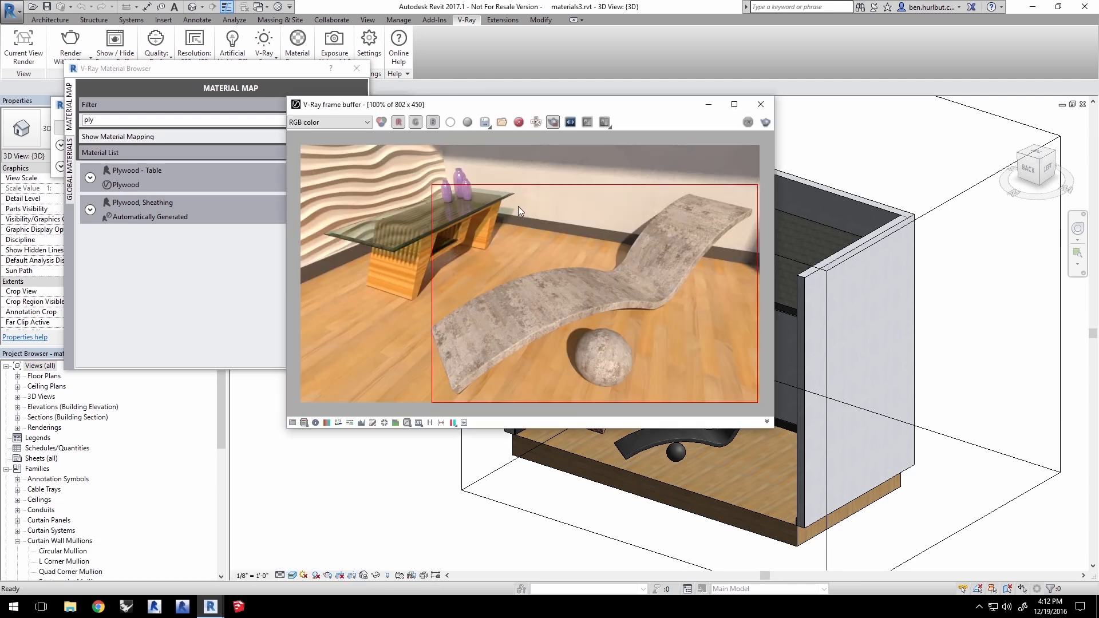
pyautogui.moveTo(347, 325); pyautogui.dragTo(517, 176)
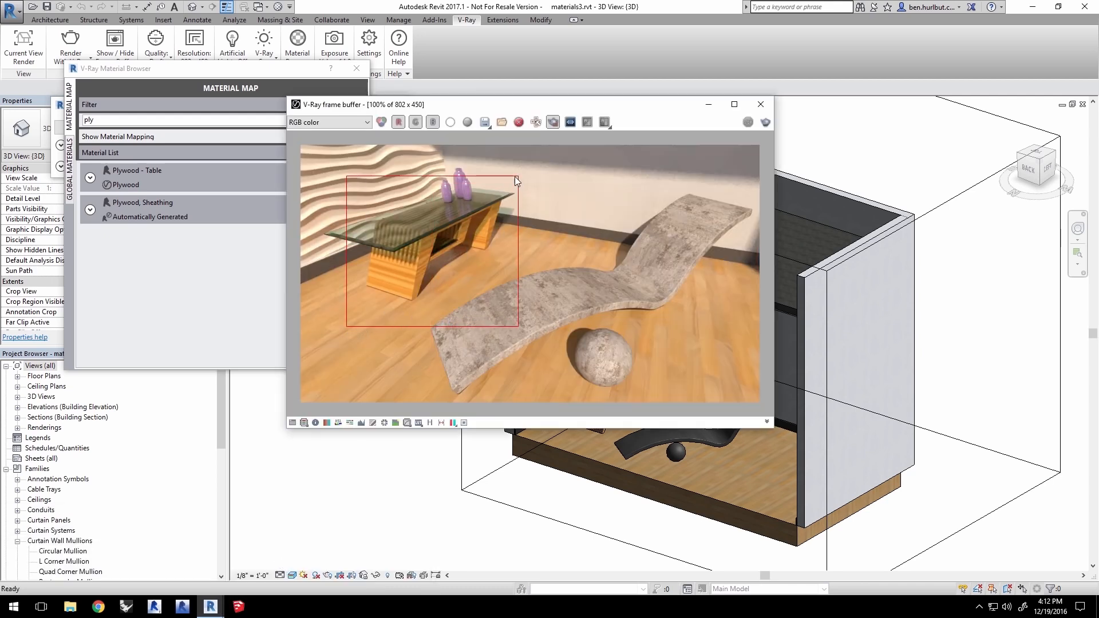
# - Open the Plywood - Table V-Ray material, inspect its diffuse TriPlanar's Texture X and Texture Y maps, and close the editor
pyautogui.click(127, 265)
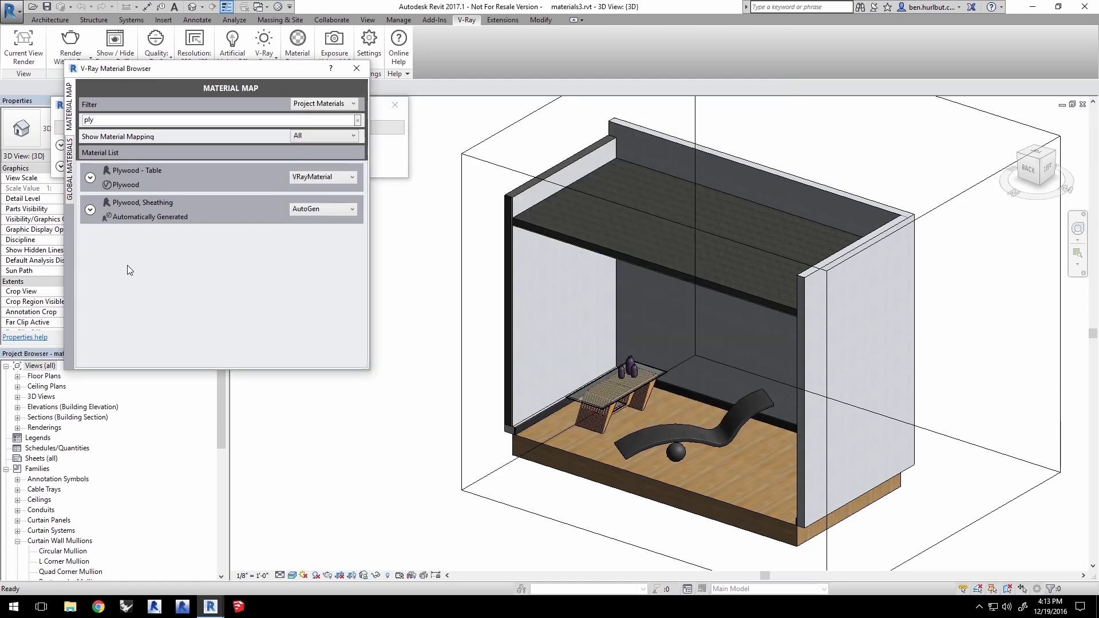
pyautogui.click(90, 178)
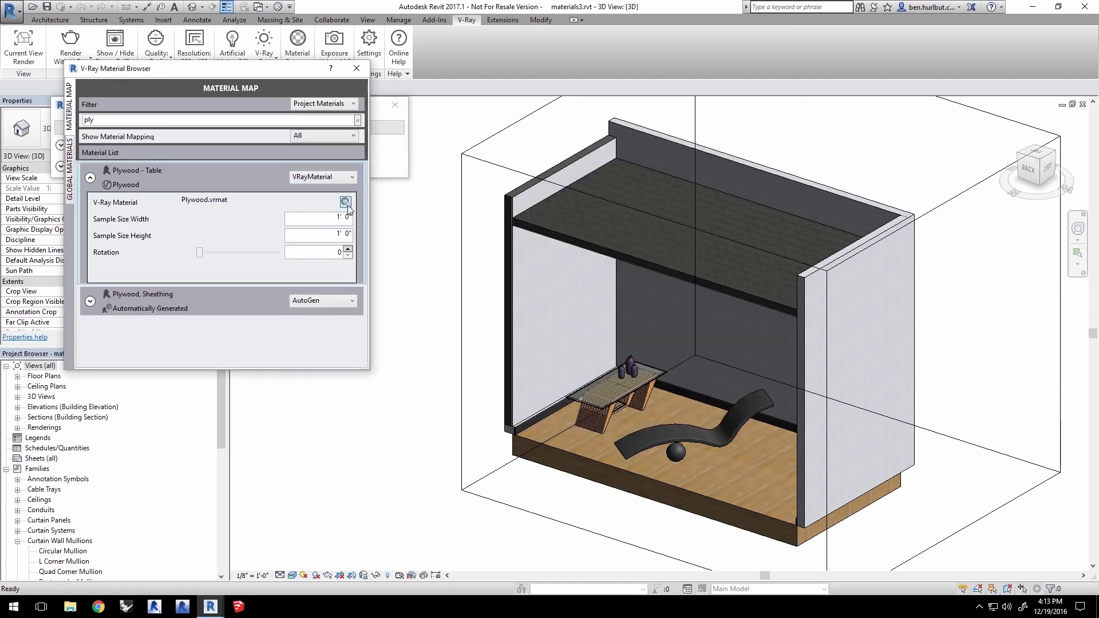
pyautogui.click(345, 202)
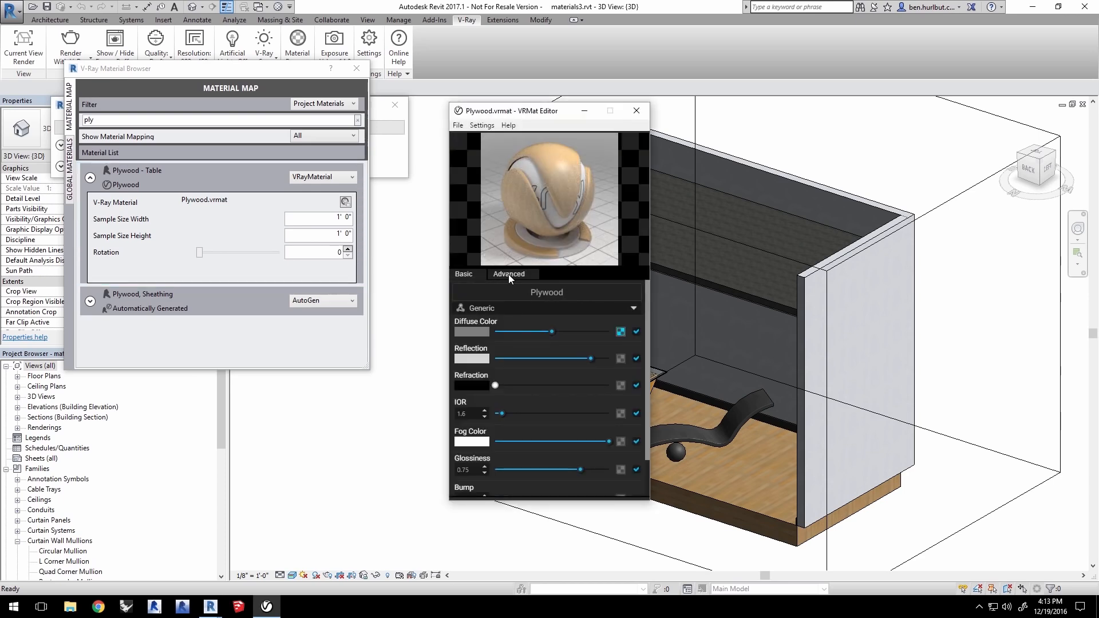
pyautogui.click(620, 332)
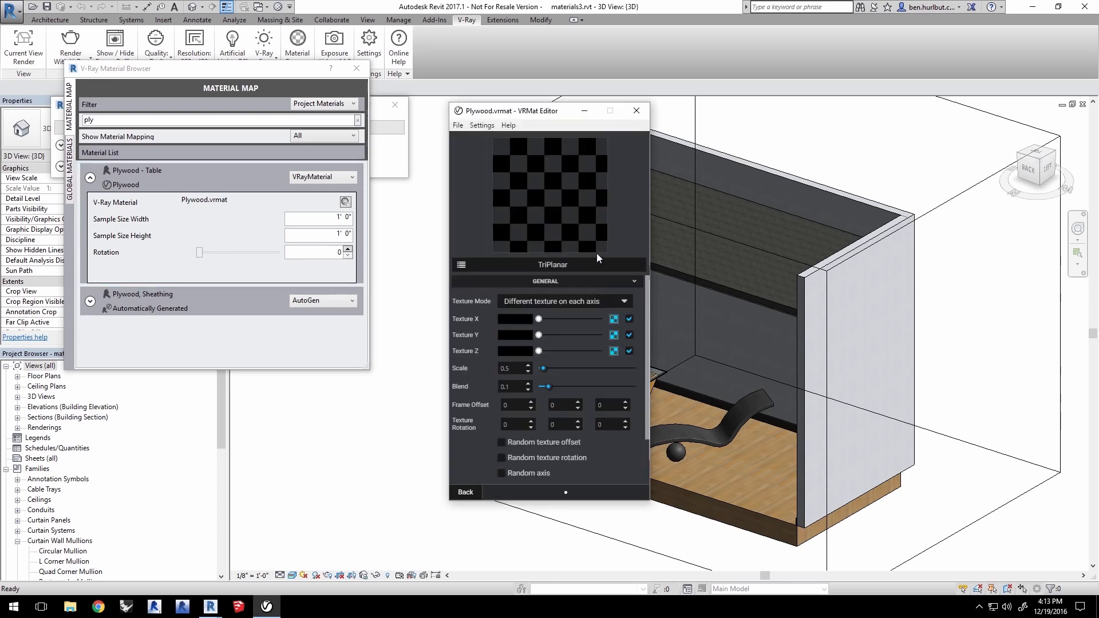
pyautogui.click(613, 320)
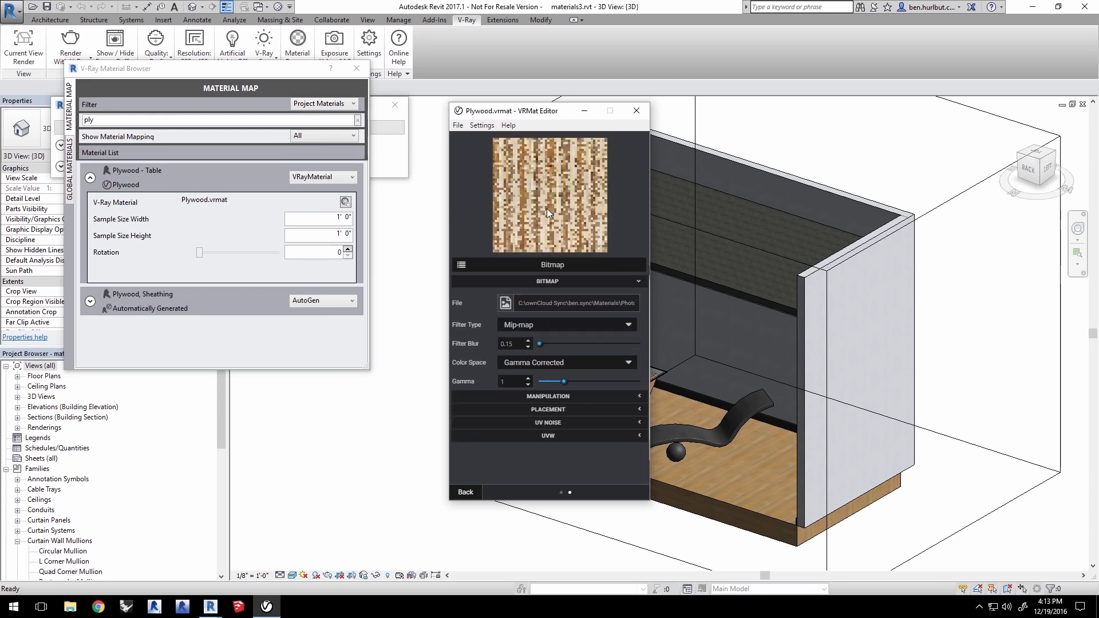
pyautogui.click(468, 491)
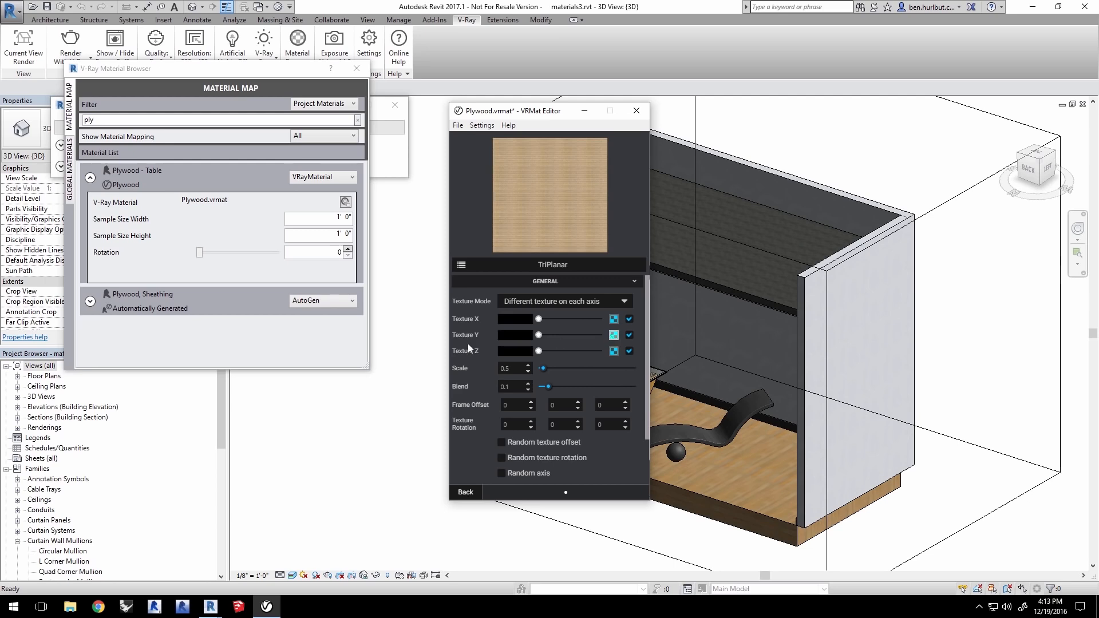
pyautogui.click(614, 335)
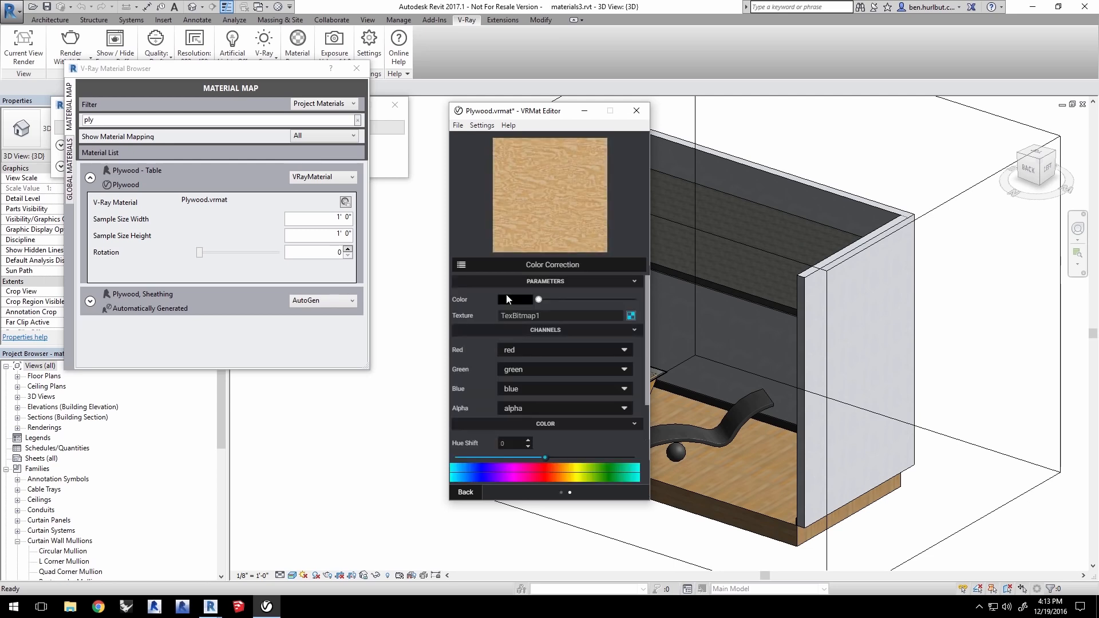
pyautogui.click(469, 492)
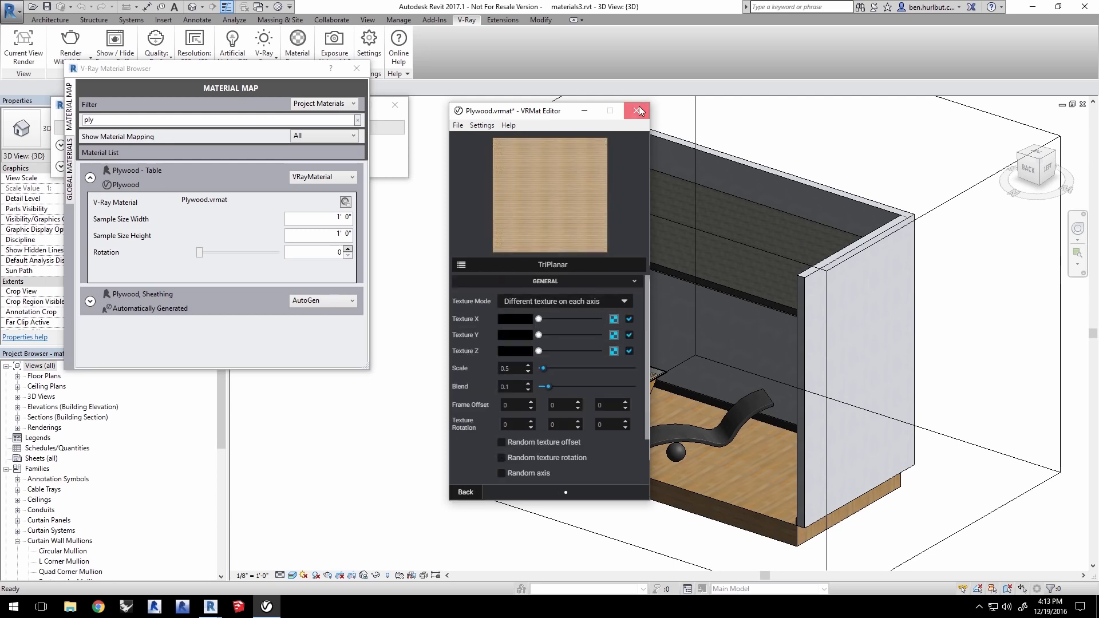
pyautogui.click(638, 106)
# - Return to the V-Ray frame buffer and render the region around the table
pyautogui.moveTo(211, 607)
pyautogui.click(309, 558)
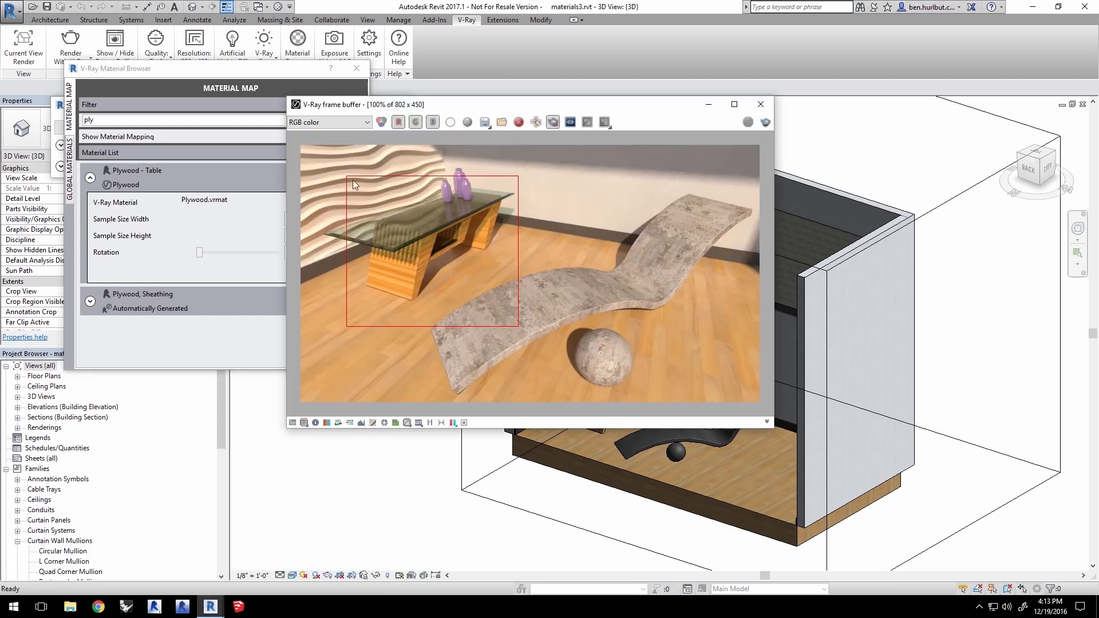
pyautogui.click(71, 42)
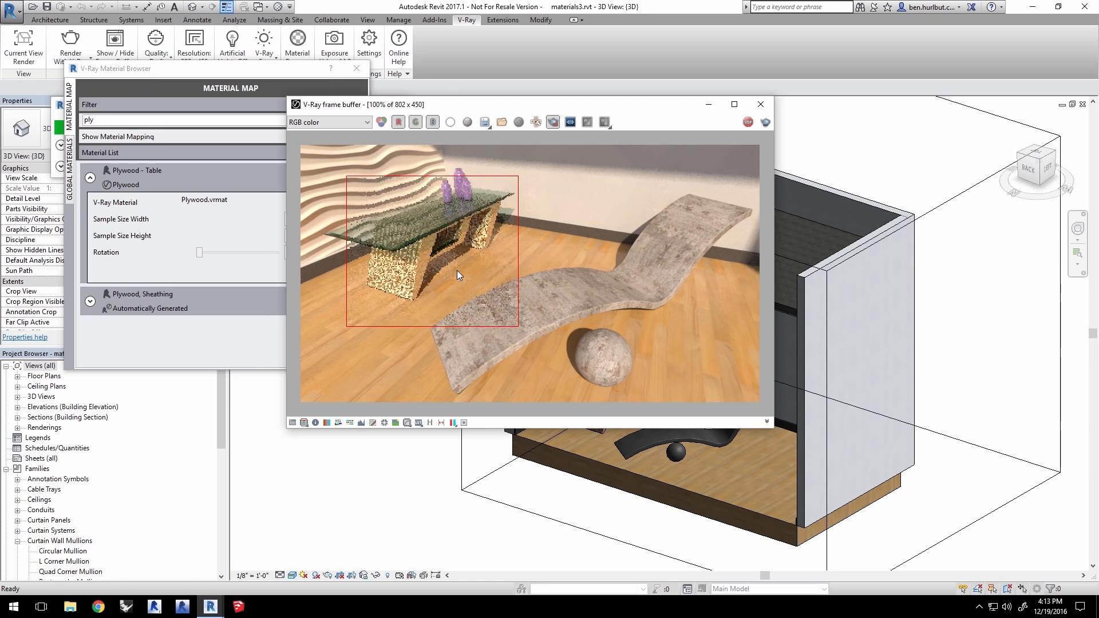
# - Examine the rendered plywood table legs and the wavy wall up close in the V-Ray frame buffer
pyautogui.scroll(1, 411, 273)
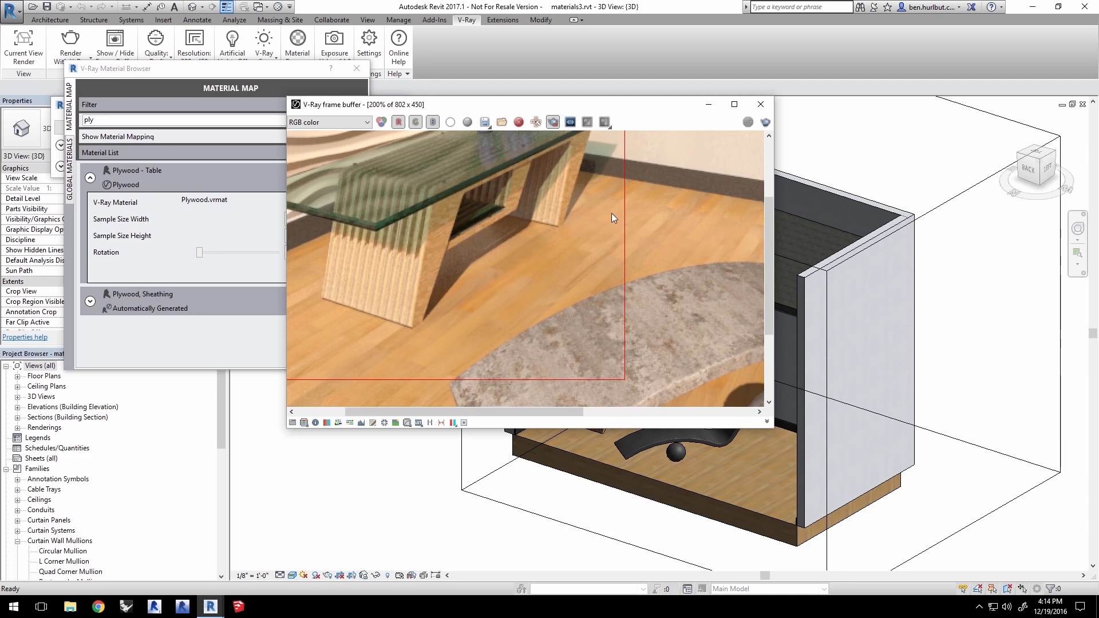
pyautogui.scroll(-1, 610, 212)
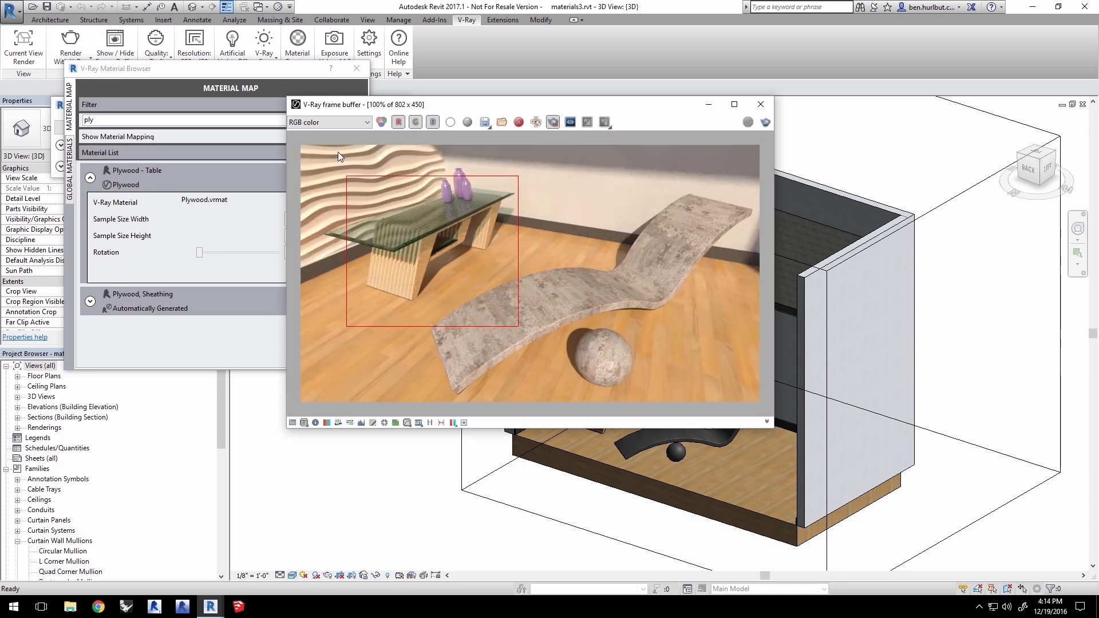
pyautogui.scroll(1, 338, 152)
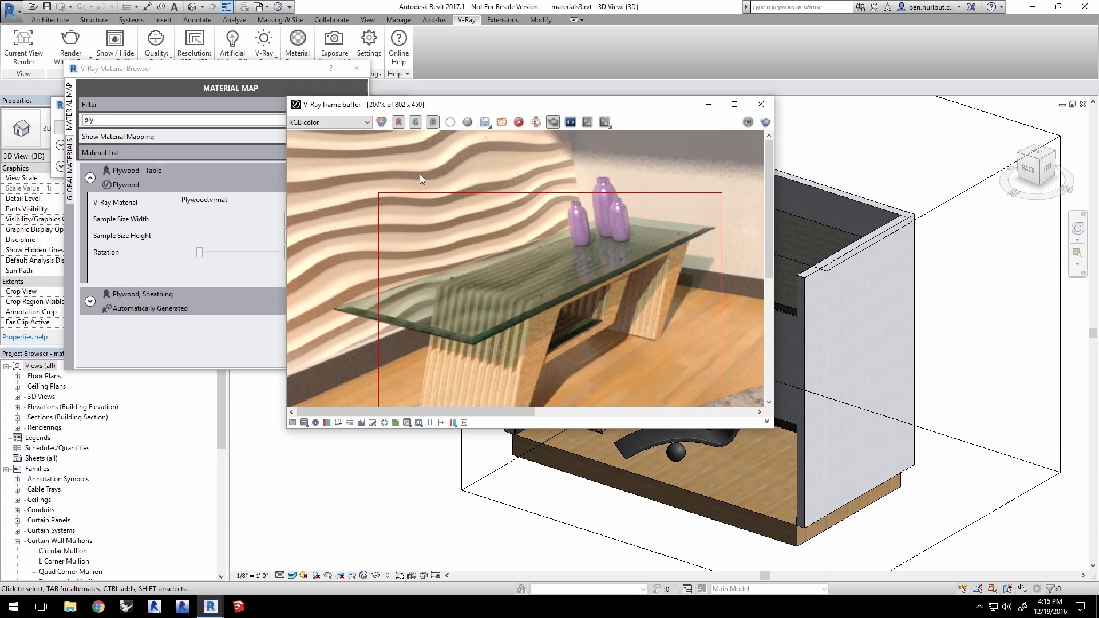
# - Filter the material list by "dec" and open the Gypsum Wall Board - Decorative material's Wavy_Drywall-Begin.vrmat for editing
pyautogui.click(255, 70)
pyautogui.moveTo(122, 119); pyautogui.dragTo(53, 124)
pyautogui.write('dec')
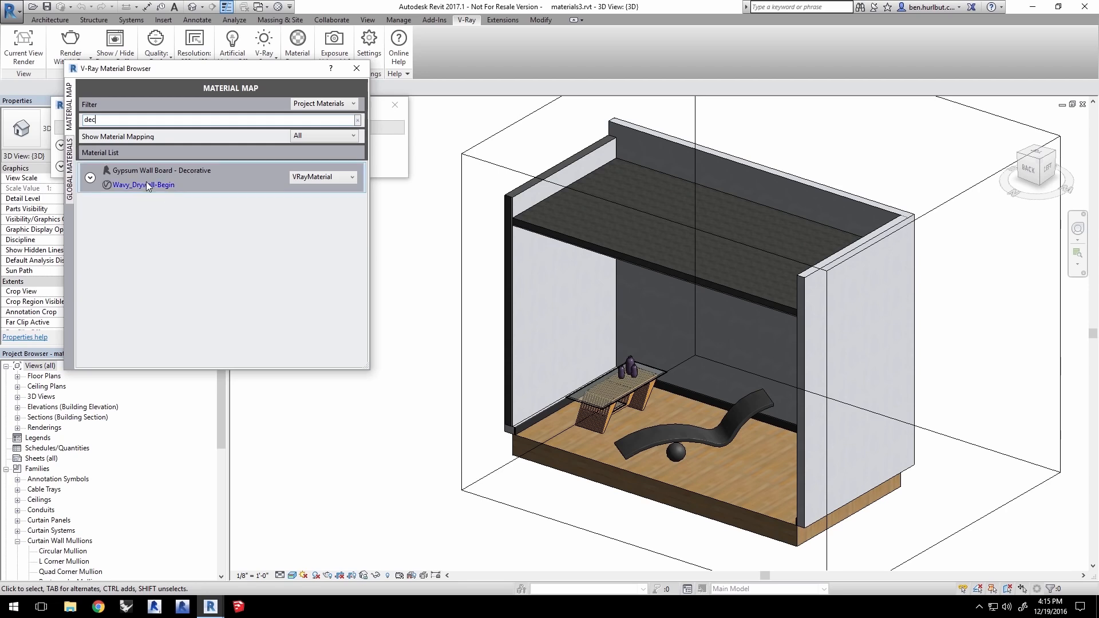
pyautogui.click(90, 178)
pyautogui.click(345, 202)
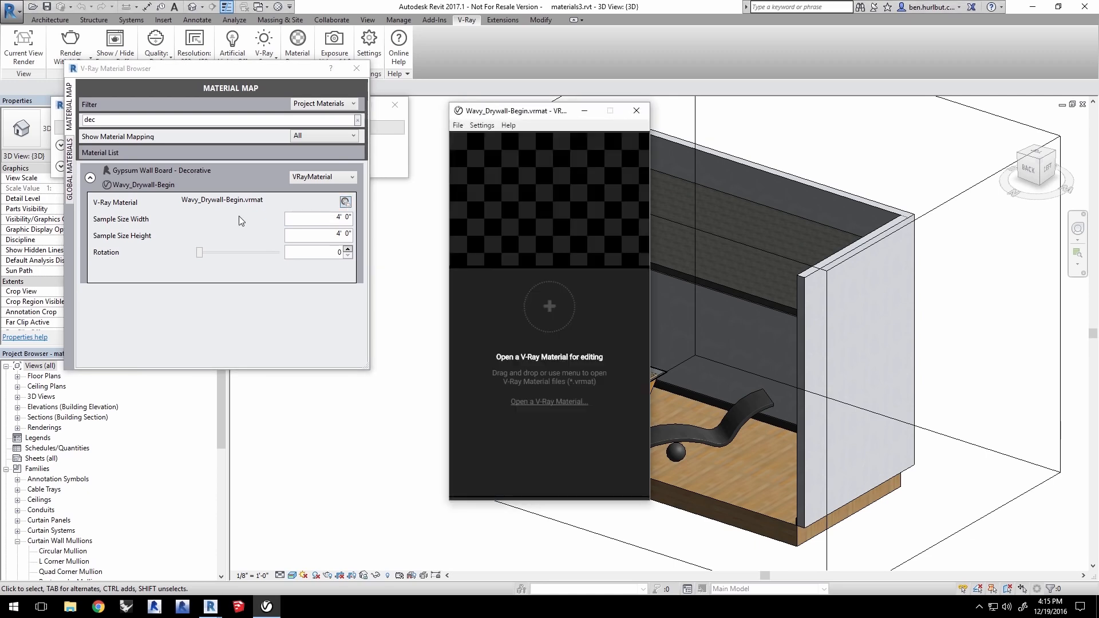
pyautogui.moveTo(516, 104); pyautogui.dragTo(523, 4)
pyautogui.moveTo(529, 501); pyautogui.dragTo(529, 558)
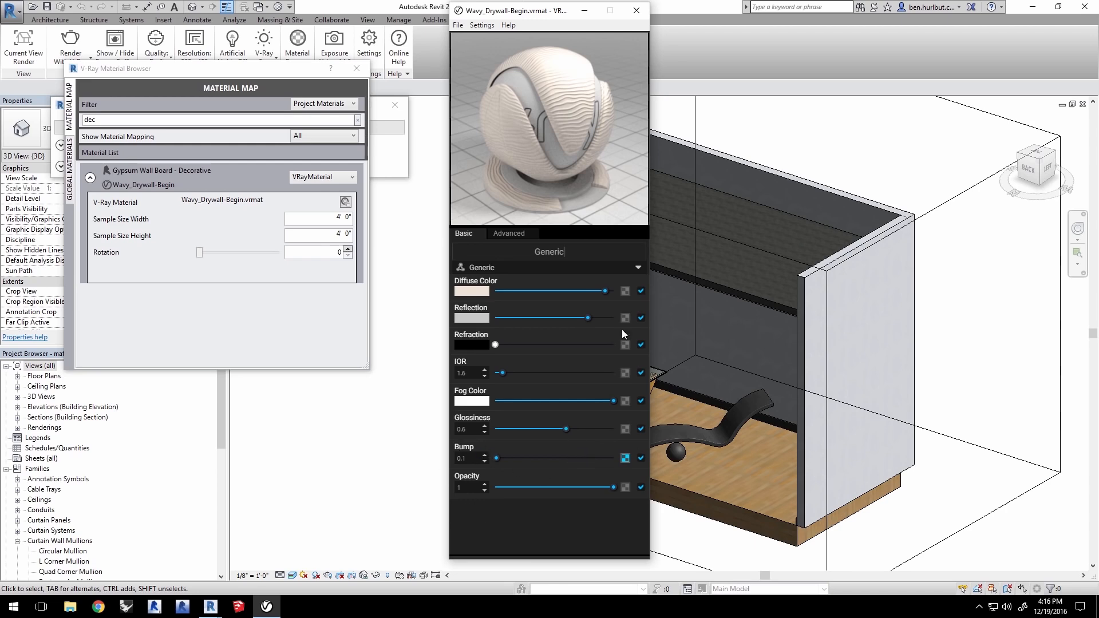
# - In the advanced Maps settings, copy the bump texture to Displacement, turn Bump off and turn Displacement on
pyautogui.click(516, 235)
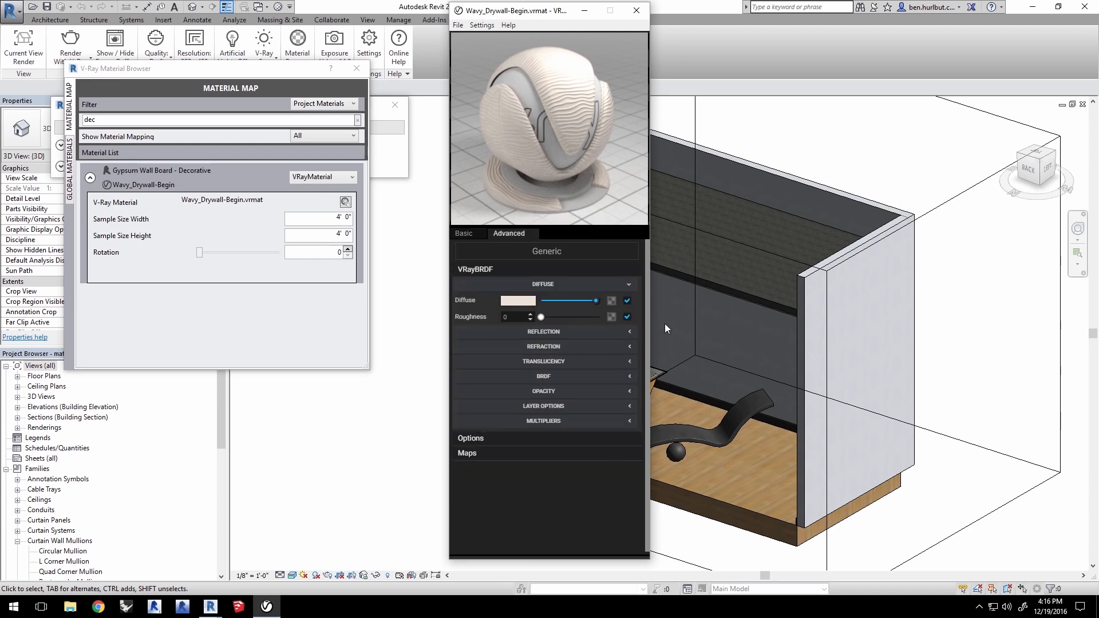
pyautogui.click(486, 455)
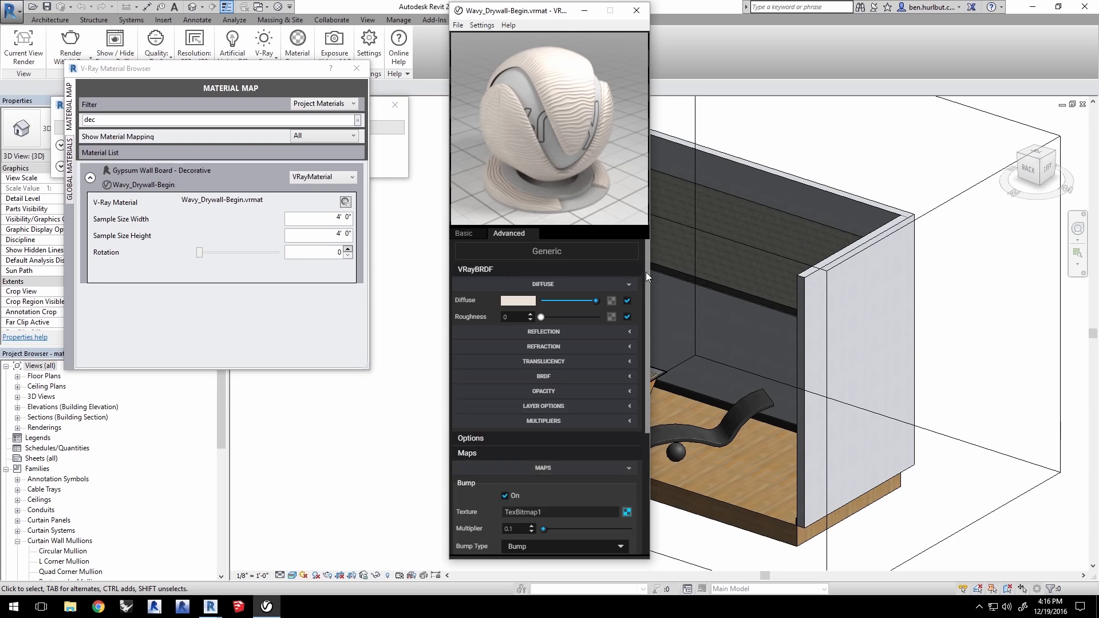
pyautogui.moveTo(648, 283); pyautogui.dragTo(661, 402)
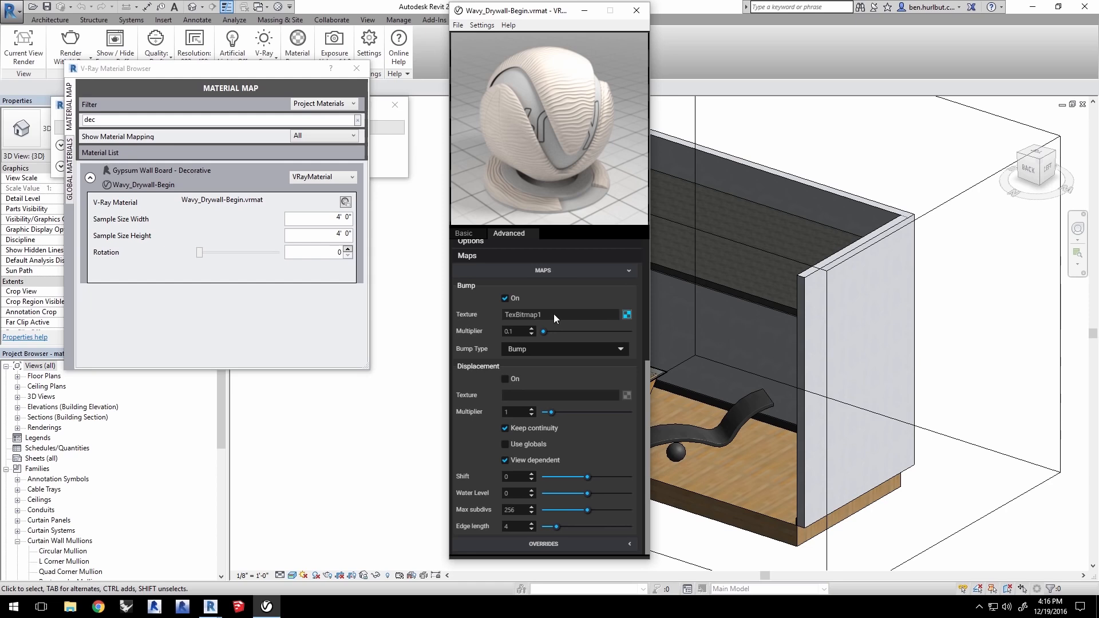
pyautogui.rightClick(626, 315)
pyautogui.click(624, 320)
pyautogui.rightClick(627, 395)
pyautogui.click(625, 395)
pyautogui.click(504, 298)
pyautogui.click(505, 378)
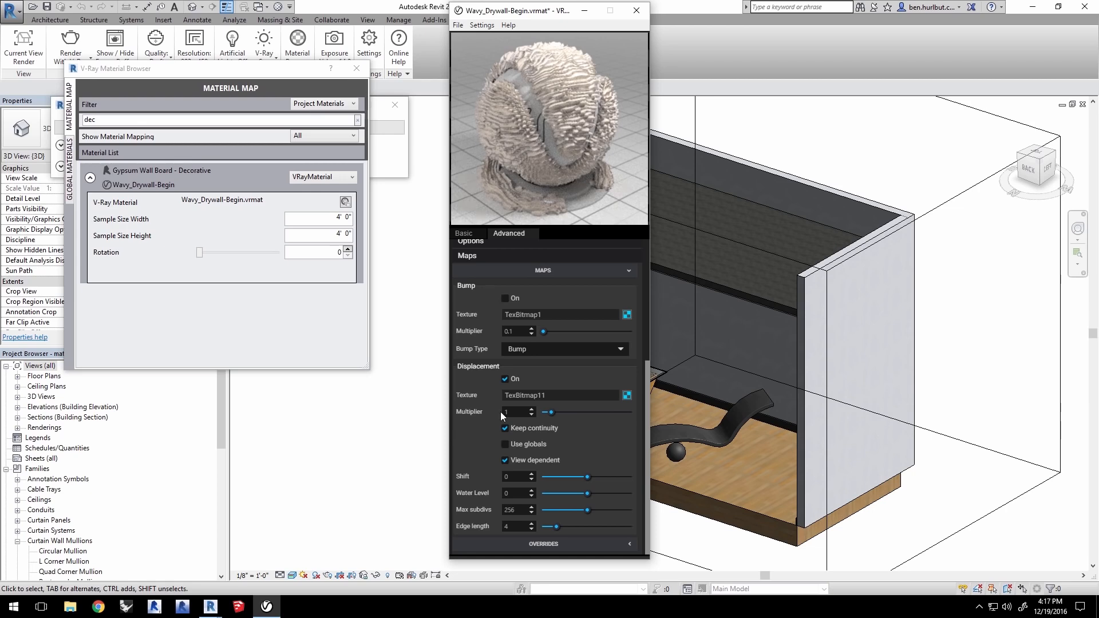
# - Set the displacement multiplier to 0.1 and save the wavy drywall material
pyautogui.click(516, 411)
pyautogui.press('Return')
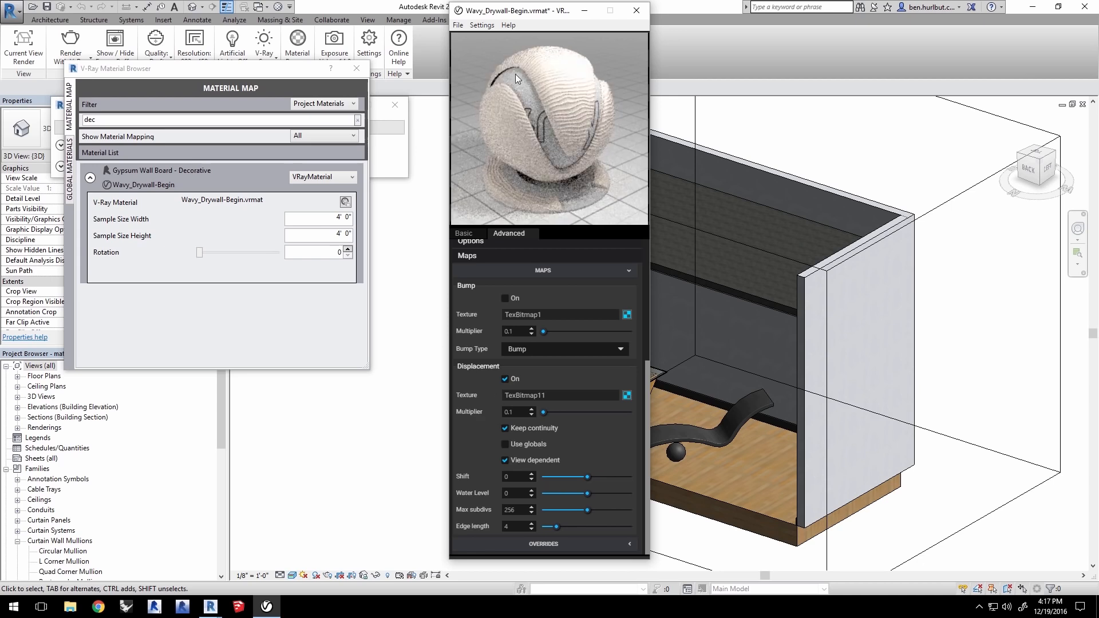
pyautogui.click(458, 25)
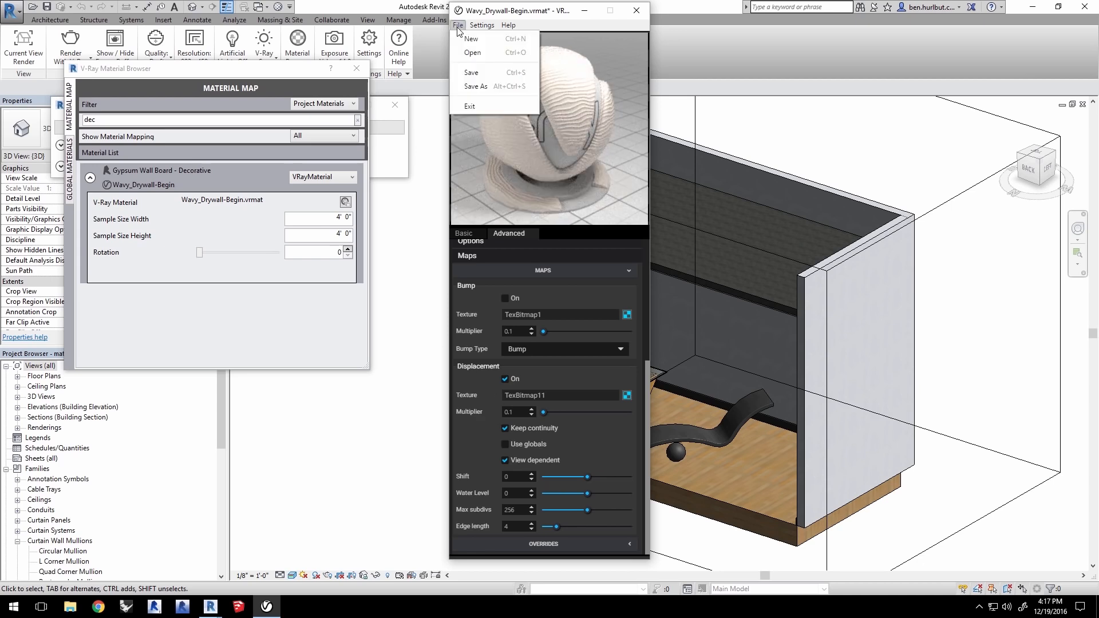
pyautogui.click(461, 72)
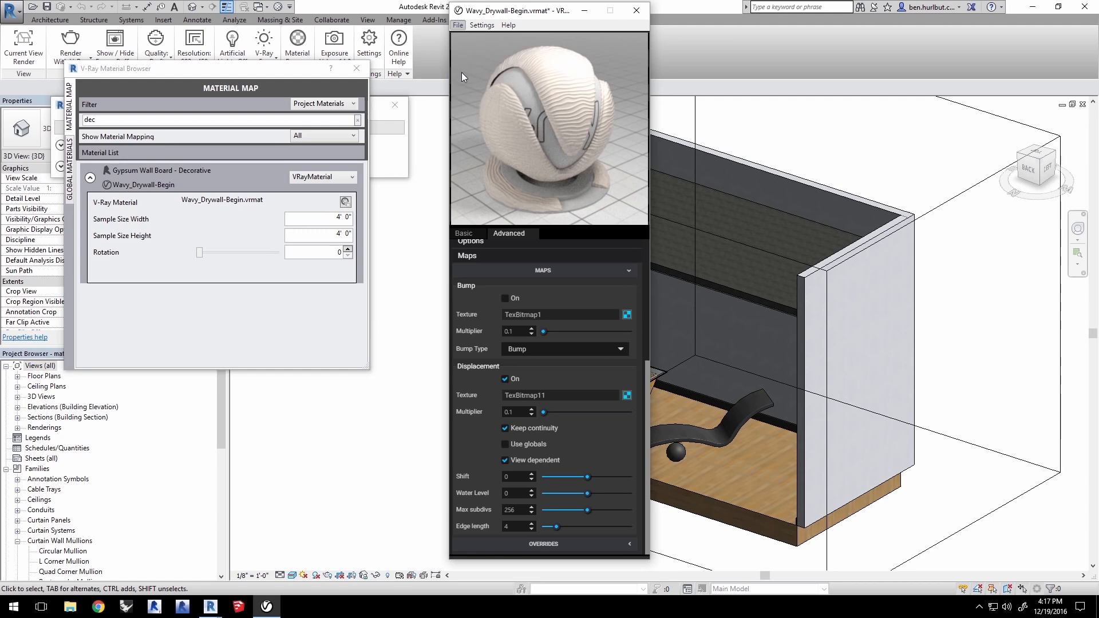
# - Bring back the V-Ray frame buffer, render a region over the wavy wall and table, and inspect the displacement up close
pyautogui.click(219, 599)
pyautogui.click(299, 558)
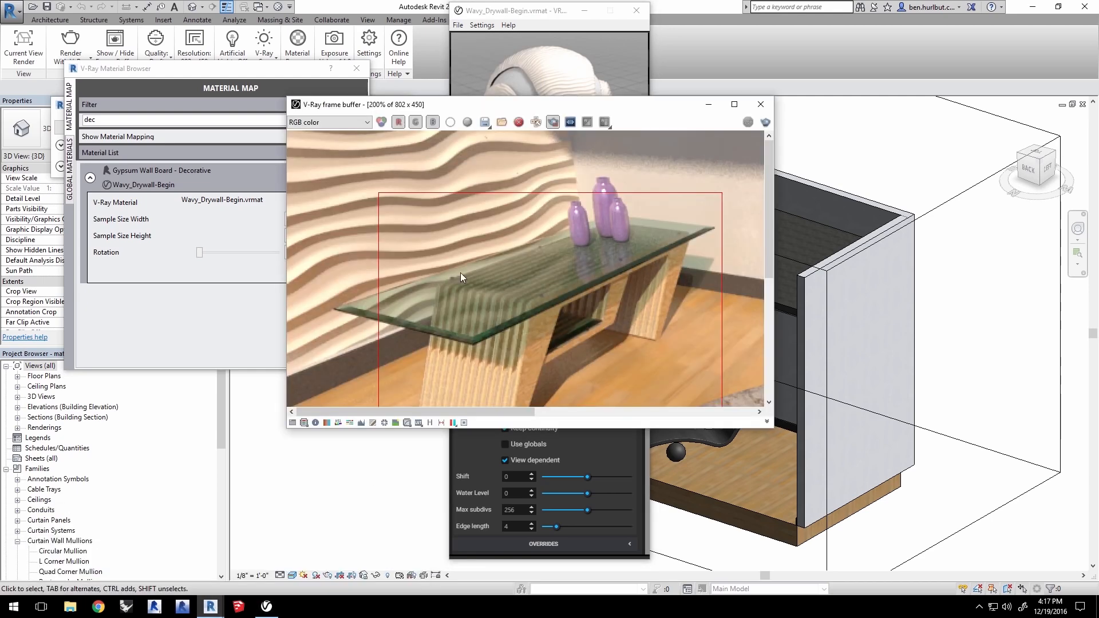
pyautogui.moveTo(291, 141); pyautogui.dragTo(459, 284)
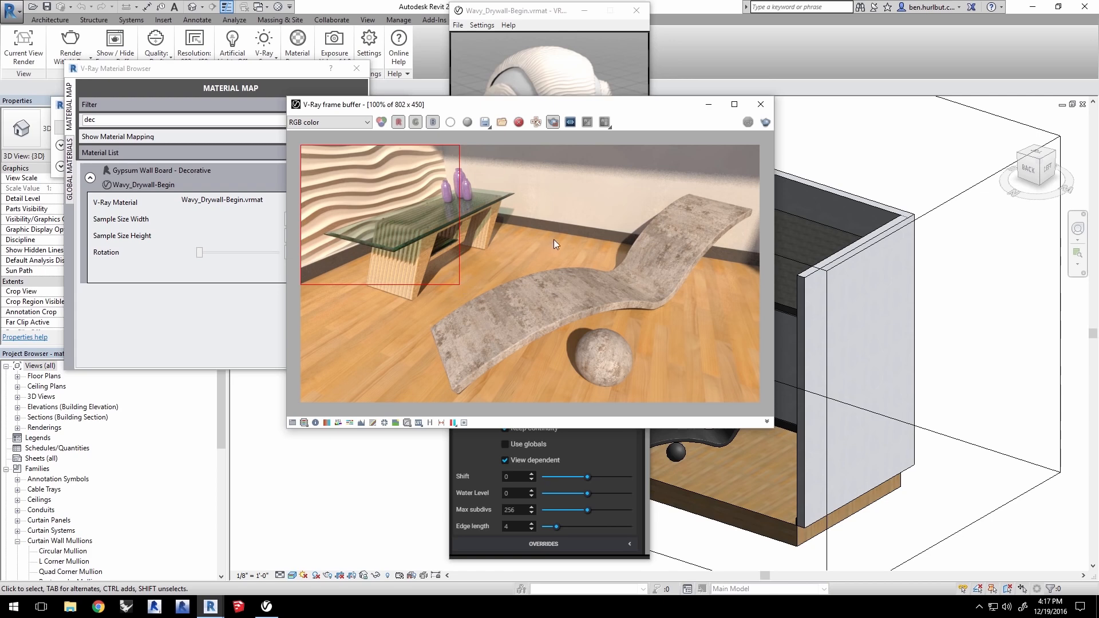
pyautogui.click(70, 40)
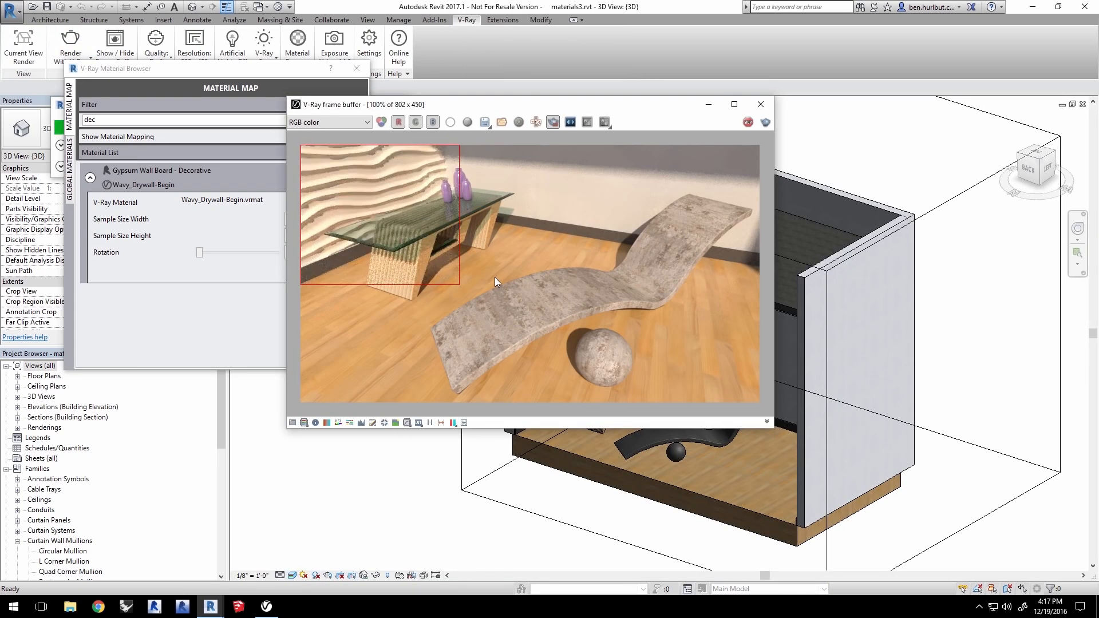
pyautogui.scroll(1, 453, 158)
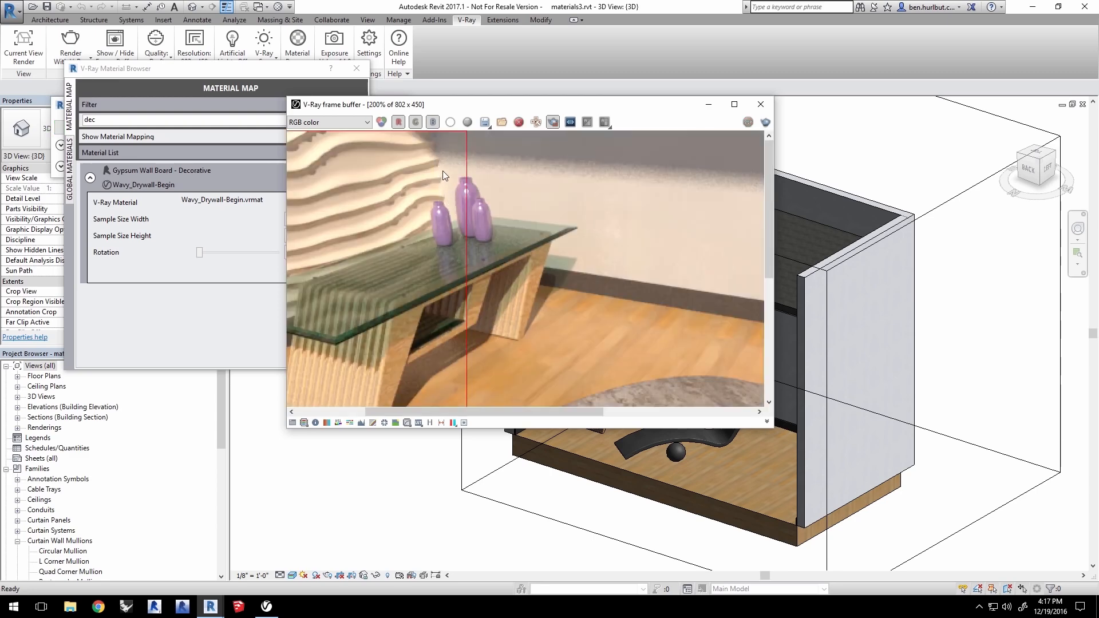
pyautogui.moveTo(397, 204); pyautogui.dragTo(556, 166, button='middle')
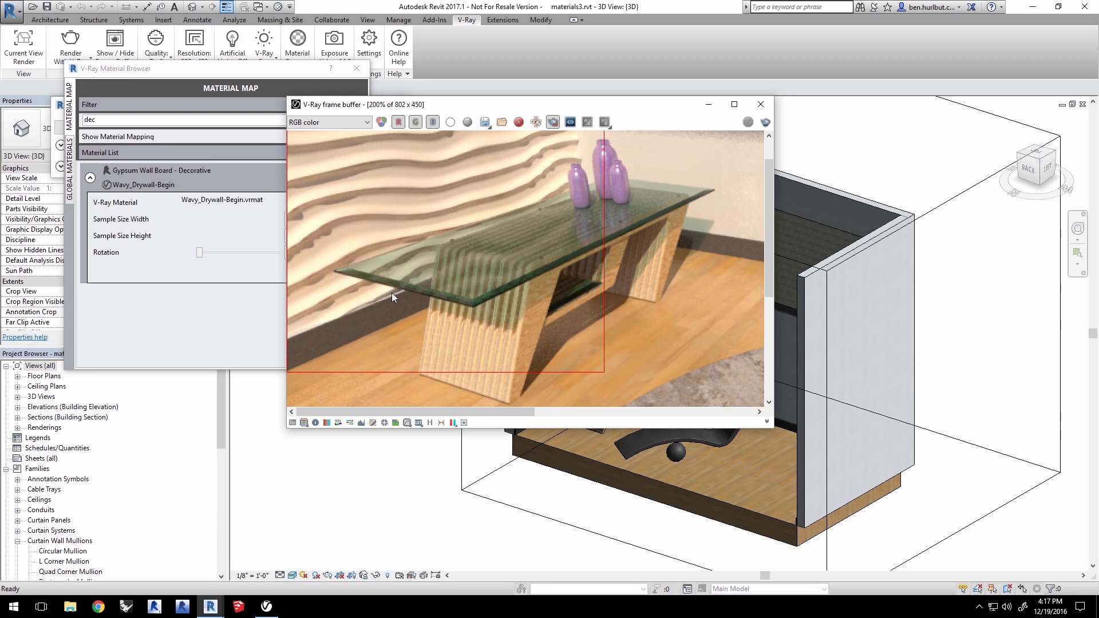
pyautogui.moveTo(362, 180); pyautogui.dragTo(521, 274, button='middle')
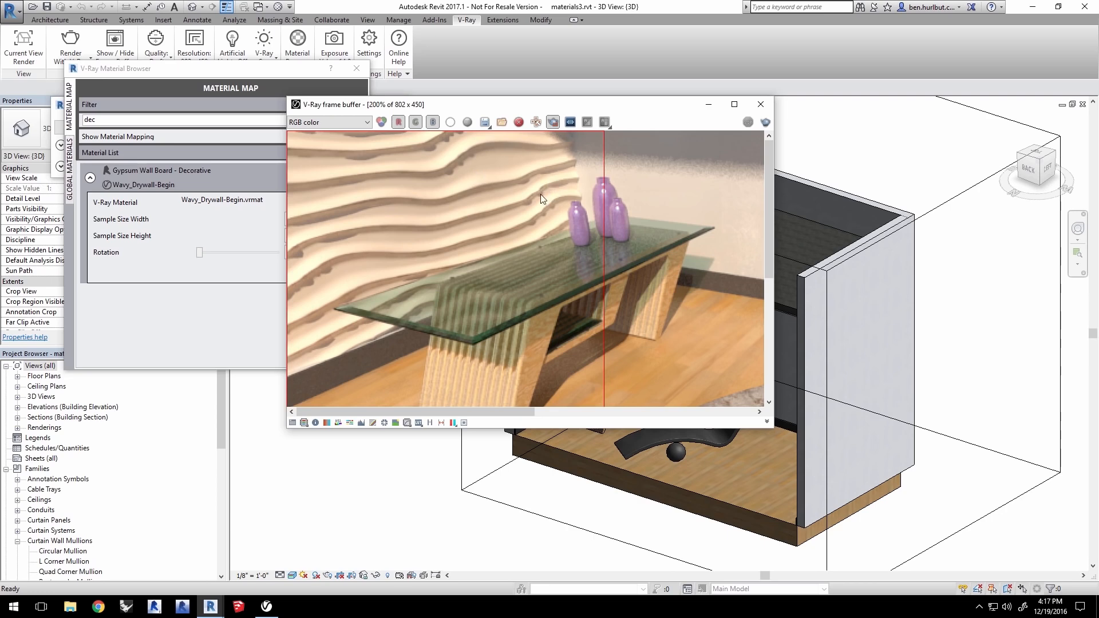
# - Set the wavy drywall material's displacement edge length to 1, save the material and close its editor
pyautogui.click(268, 606)
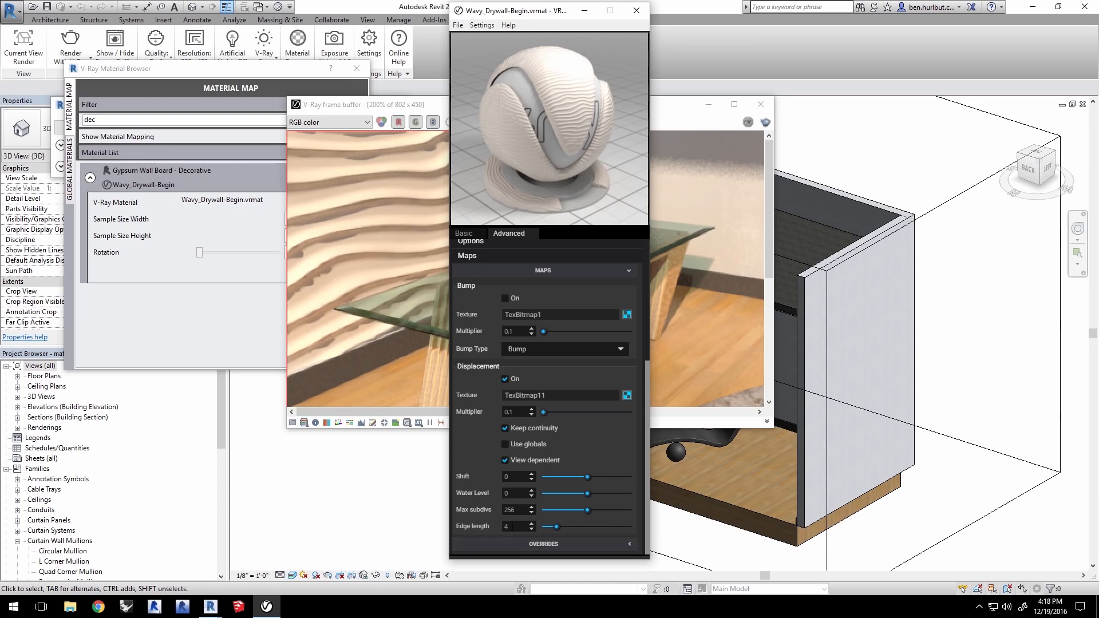
pyautogui.write('1')
pyautogui.press('Return')
pyautogui.click(458, 25)
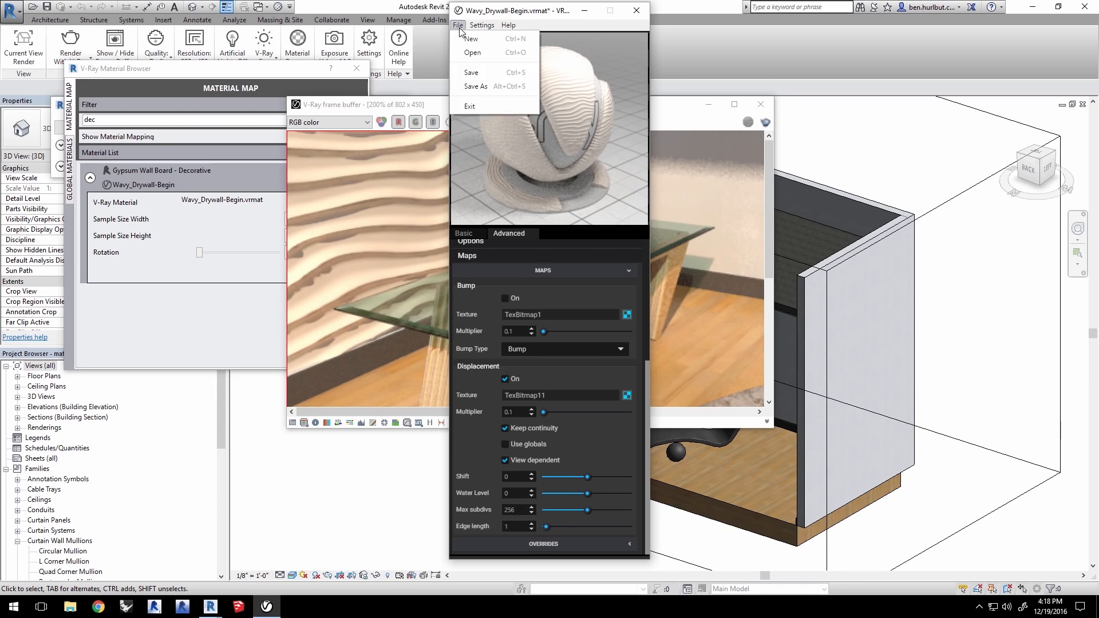
pyautogui.click(463, 73)
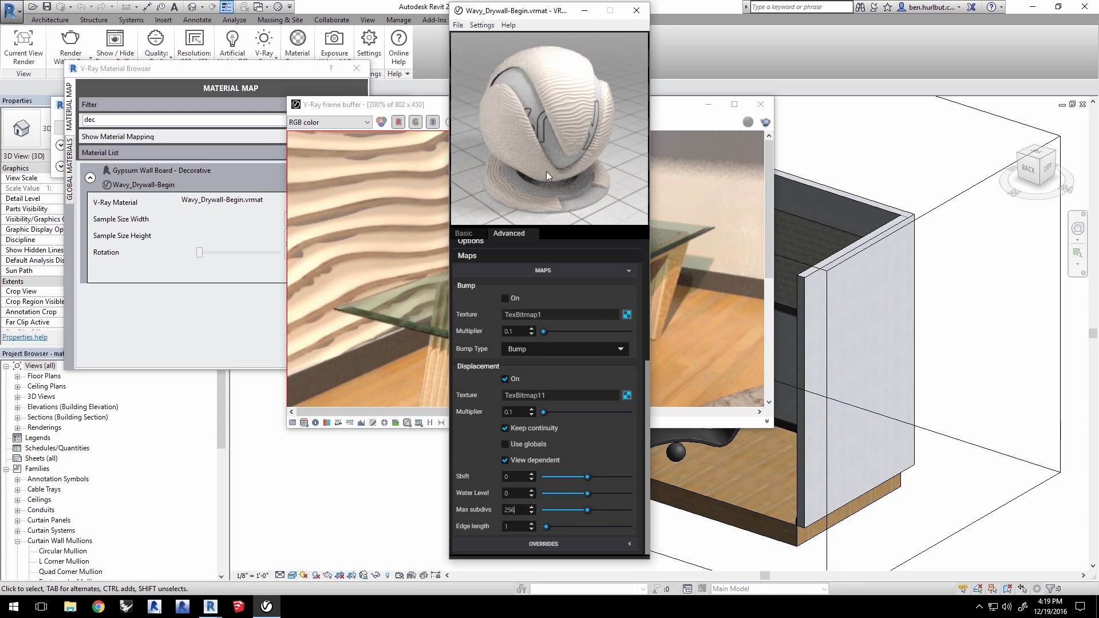
pyautogui.click(636, 10)
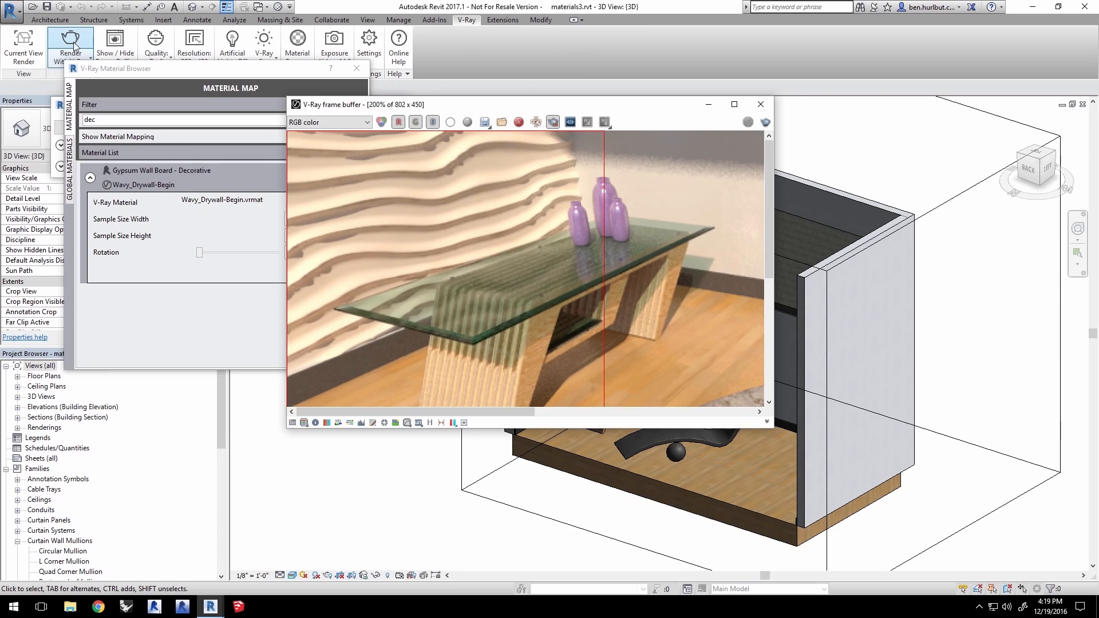
# - Render the wavy wall region again, then turn off region rendering and return to the Revit window
pyautogui.click(72, 45)
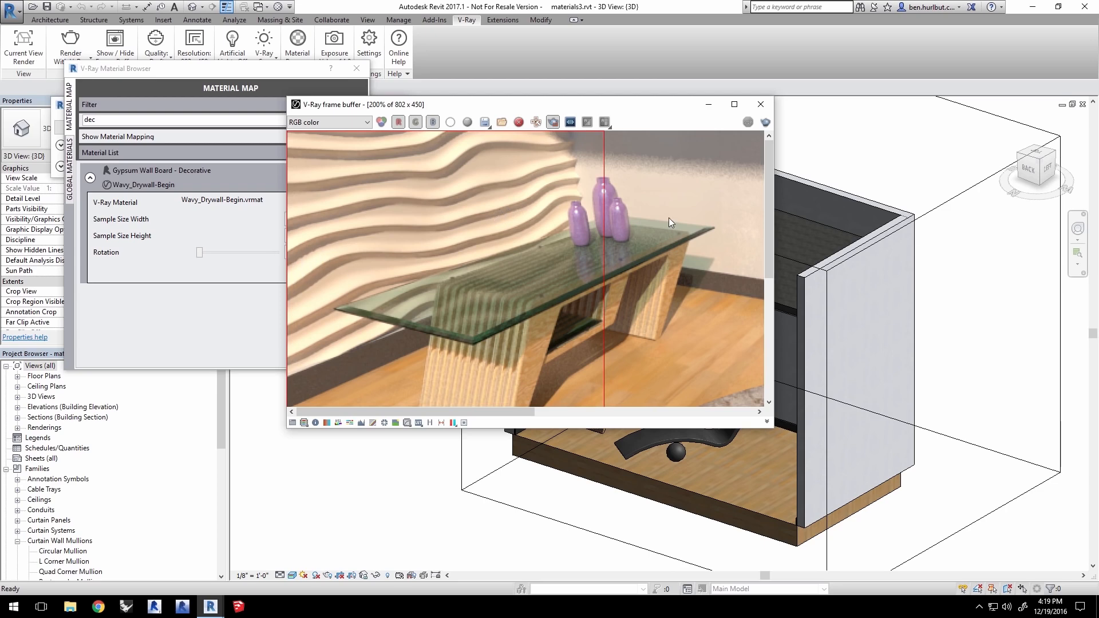
pyautogui.scroll(-2, 669, 217)
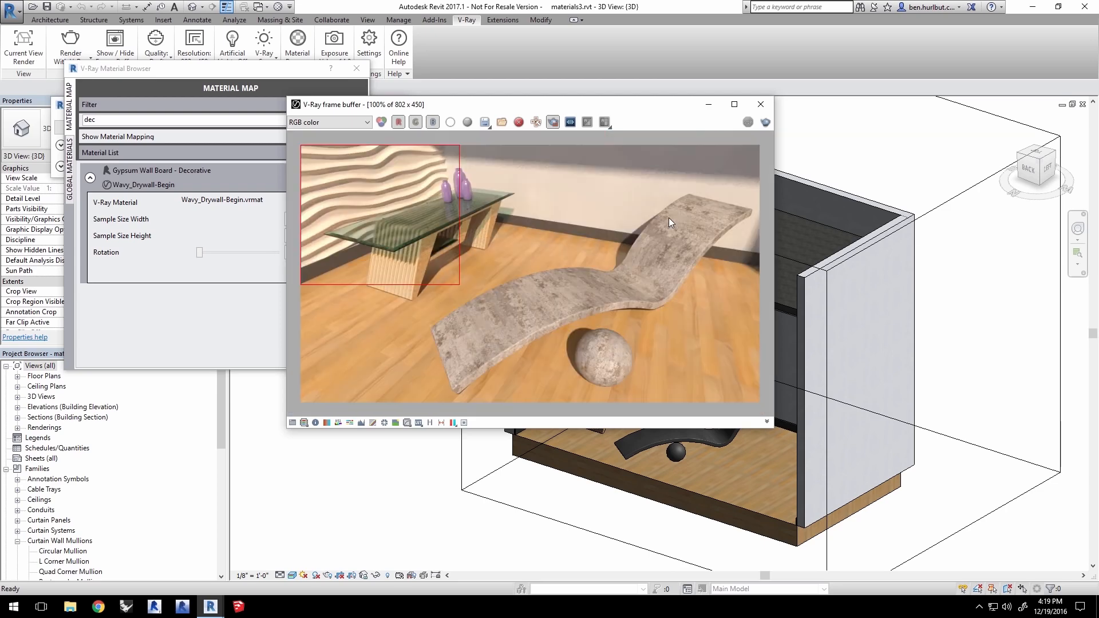
pyautogui.click(553, 122)
pyautogui.click(309, 9)
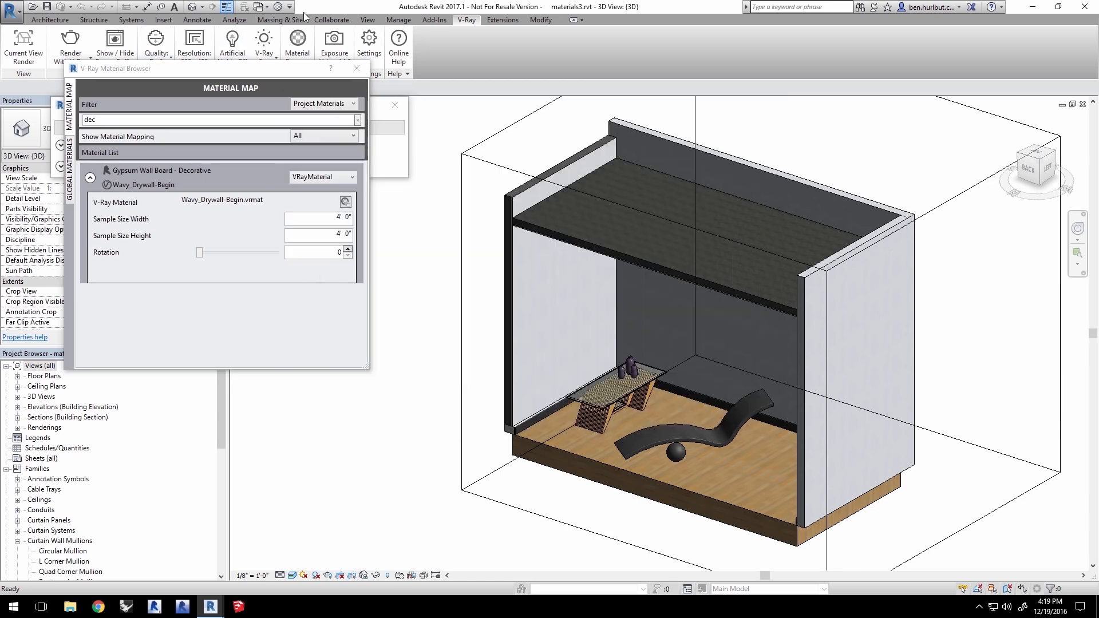
# - Set the V-Ray render quality to Medium and the crop region's printer resolution to 150 DPI
pyautogui.moveTo(153, 71); pyautogui.dragTo(155, 112)
pyautogui.click(156, 61)
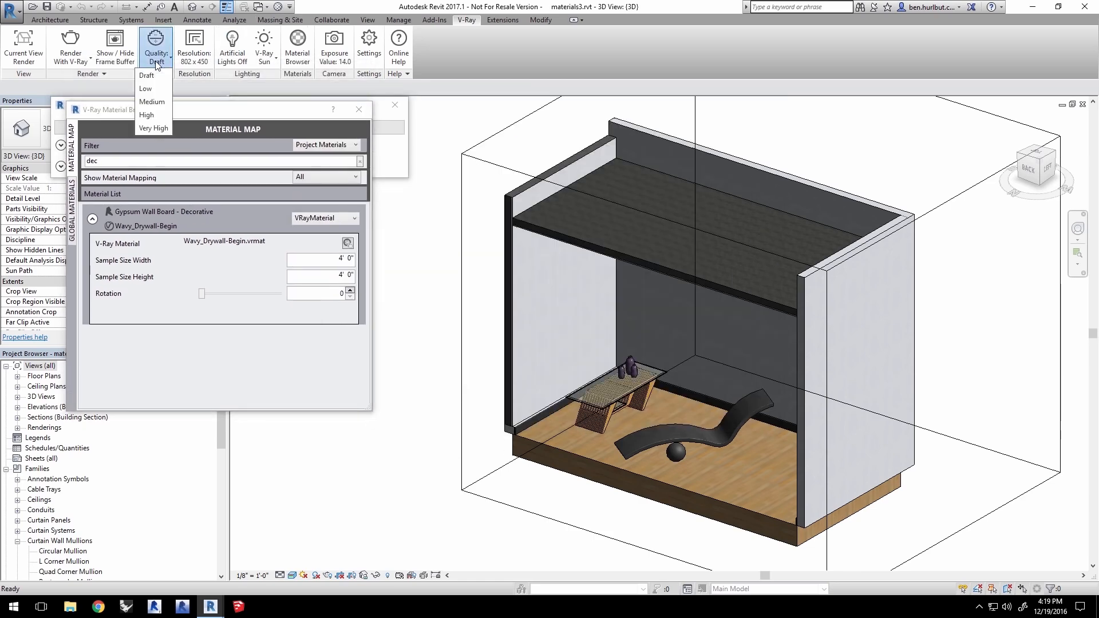
pyautogui.click(152, 102)
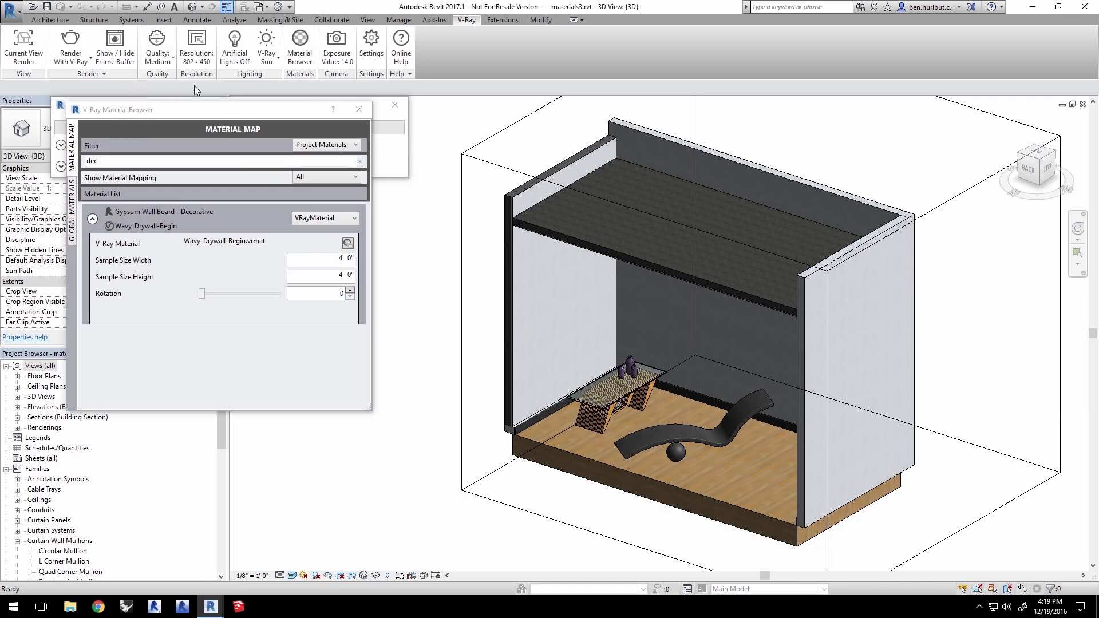
pyautogui.click(194, 46)
pyautogui.click(231, 230)
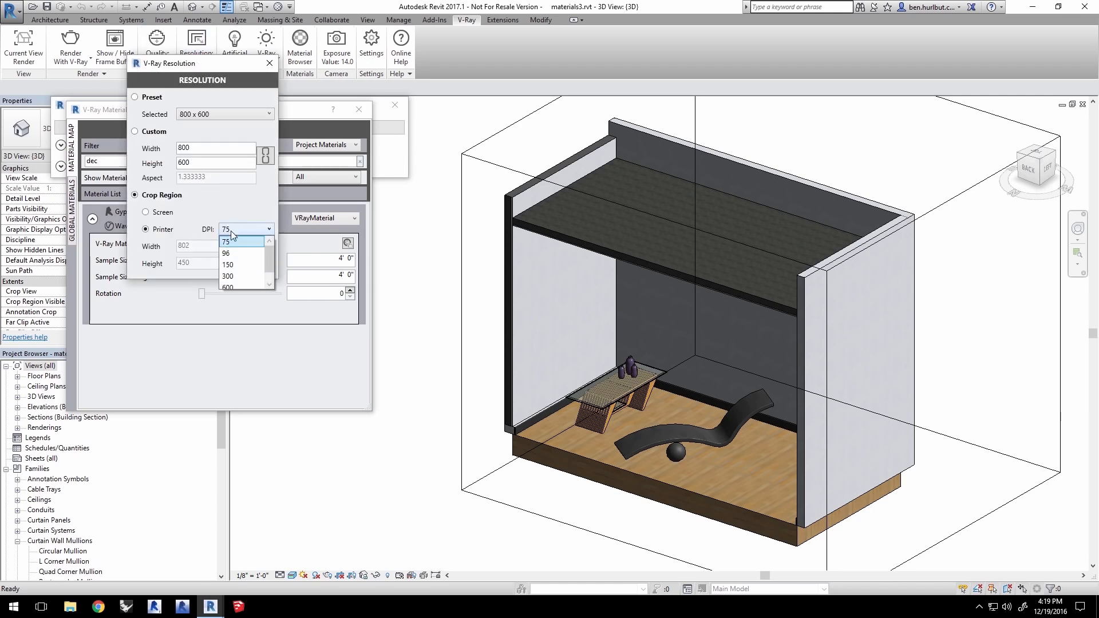
pyautogui.click(233, 264)
# - Start the full 1603 x 900 render and maximize the V-Ray frame buffer window
pyautogui.click(70, 46)
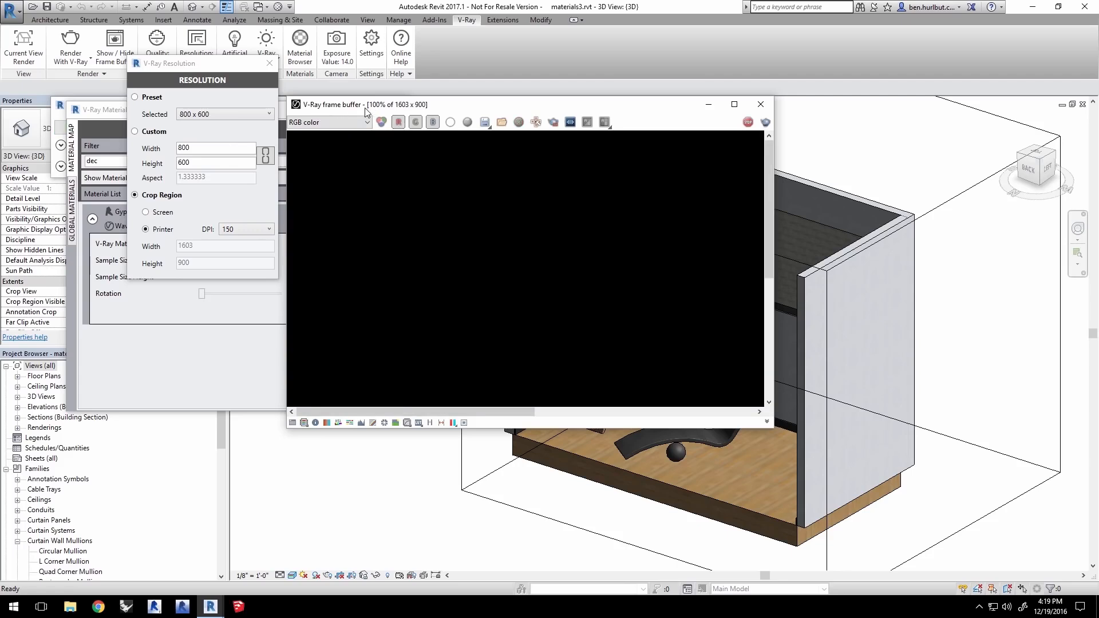
pyautogui.doubleClick(430, 105)
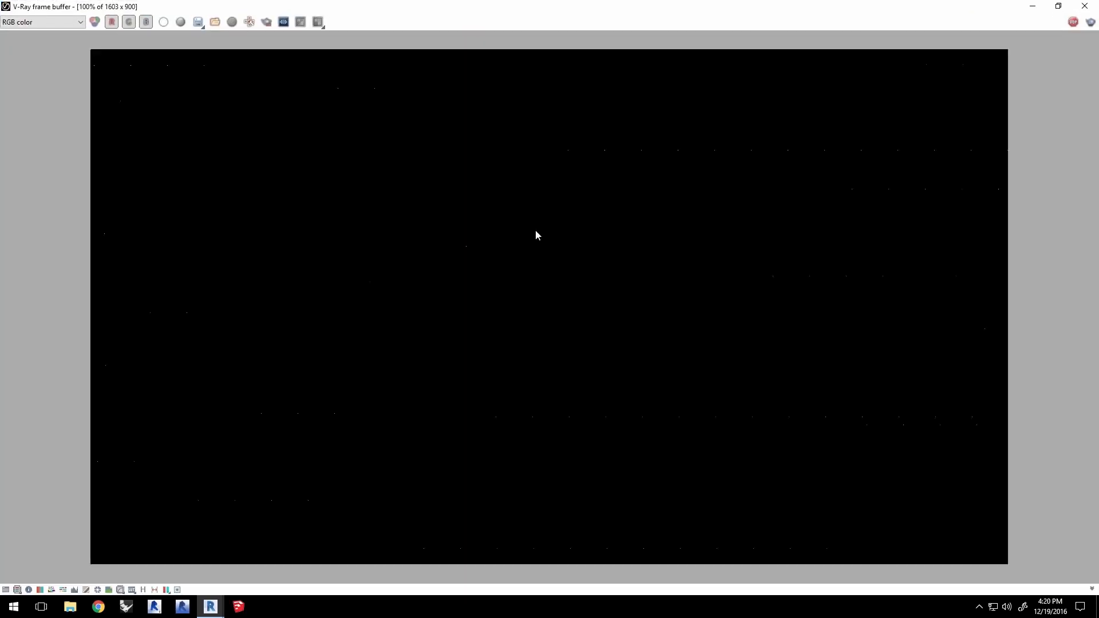